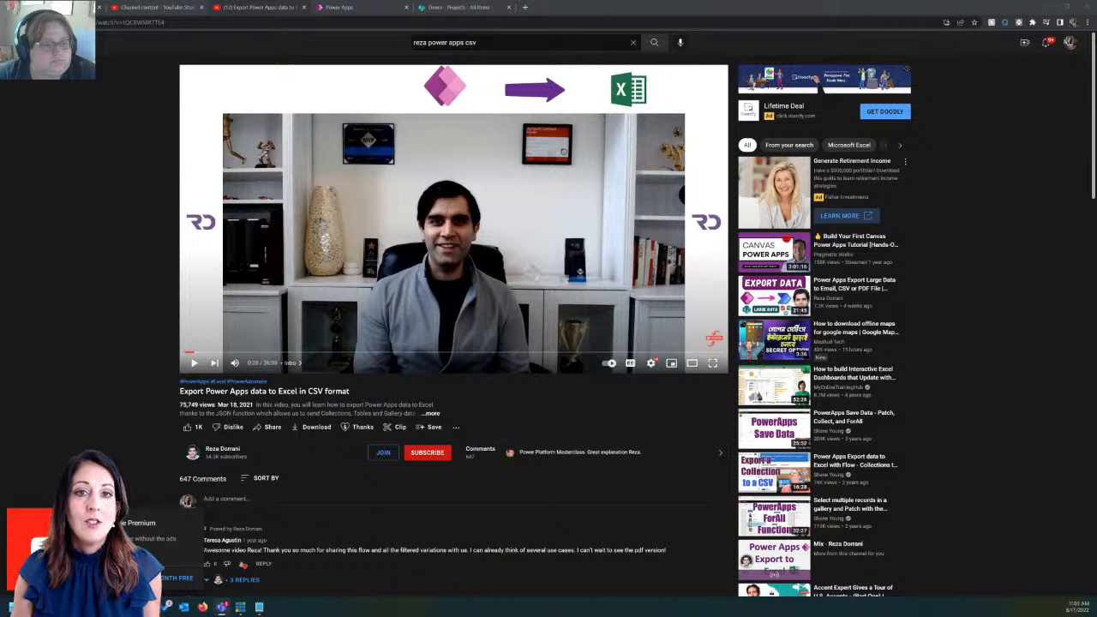
Drag the Teams window with the Power Hour channel over the YouTube video page
left_click_drag(549, 2, 758, 59)
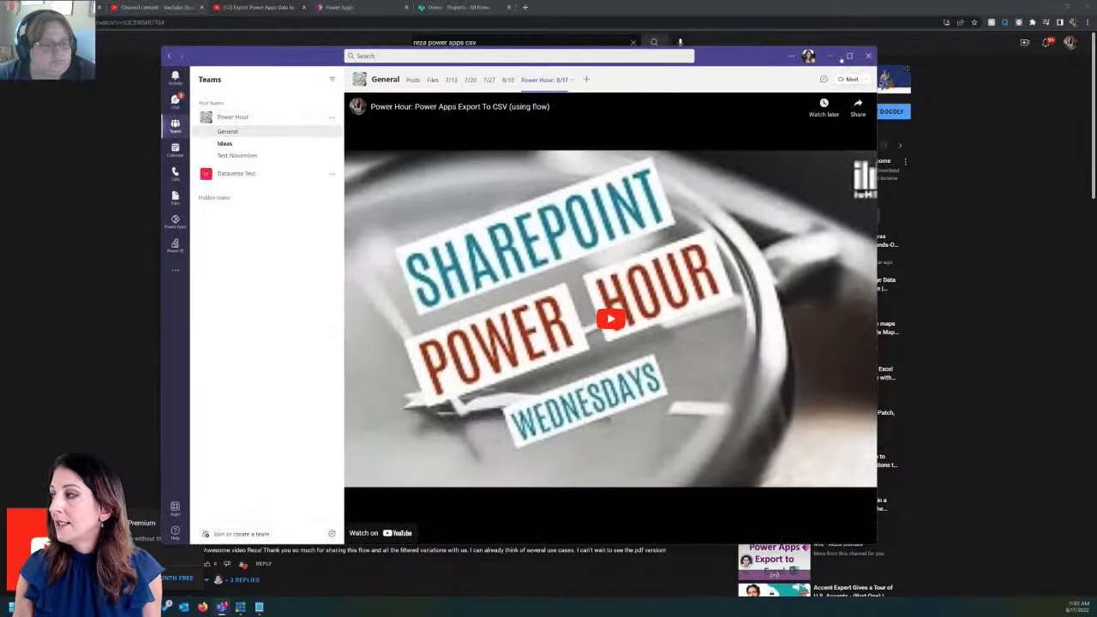
Resize the Teams window, then open the meeting chat and the channel's Posts
left_click(857, 58)
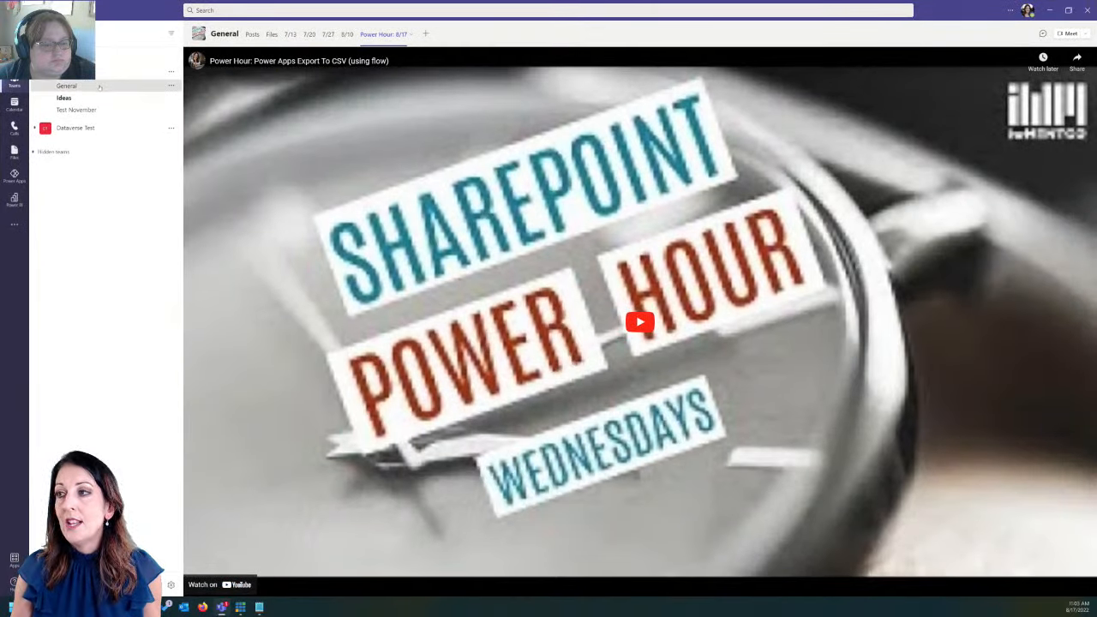
left_click_drag(158, 22, 193, 56)
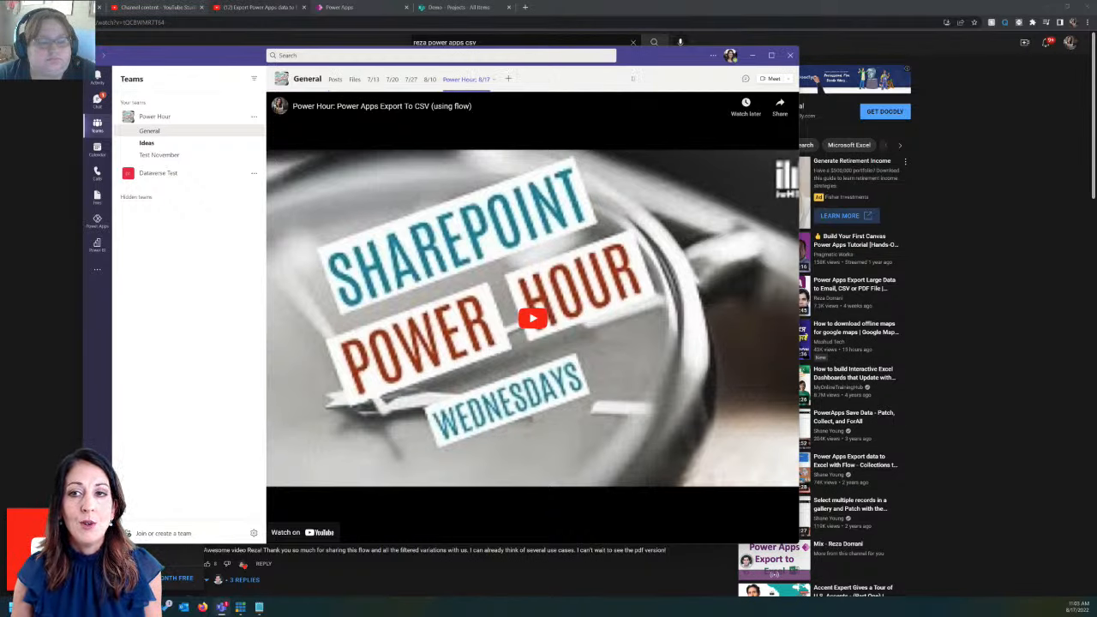
left_click(745, 79)
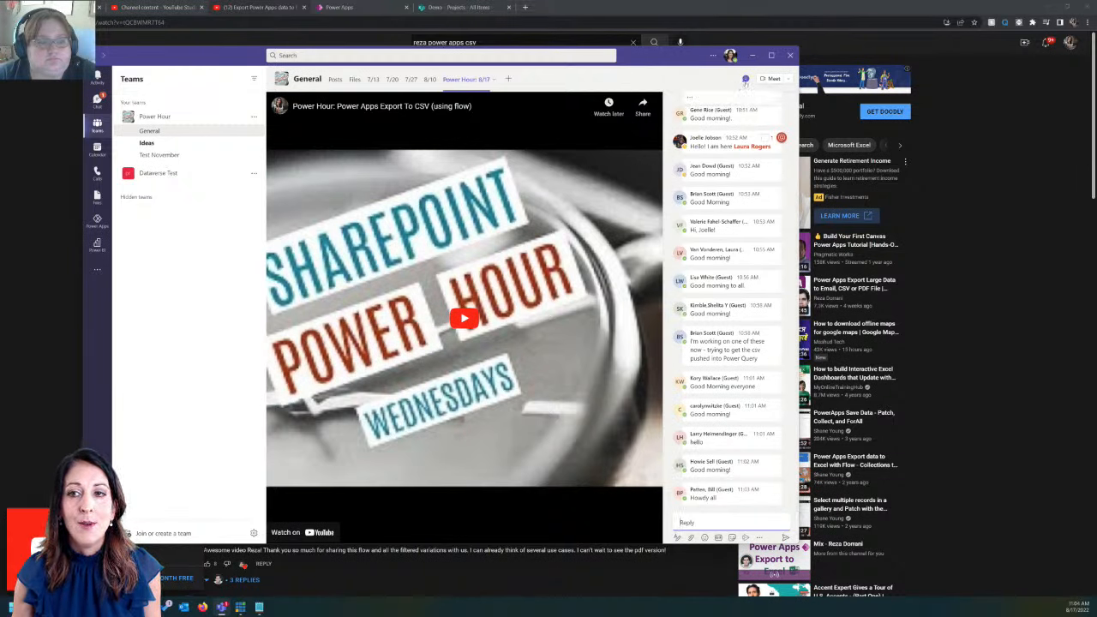
left_click(334, 79)
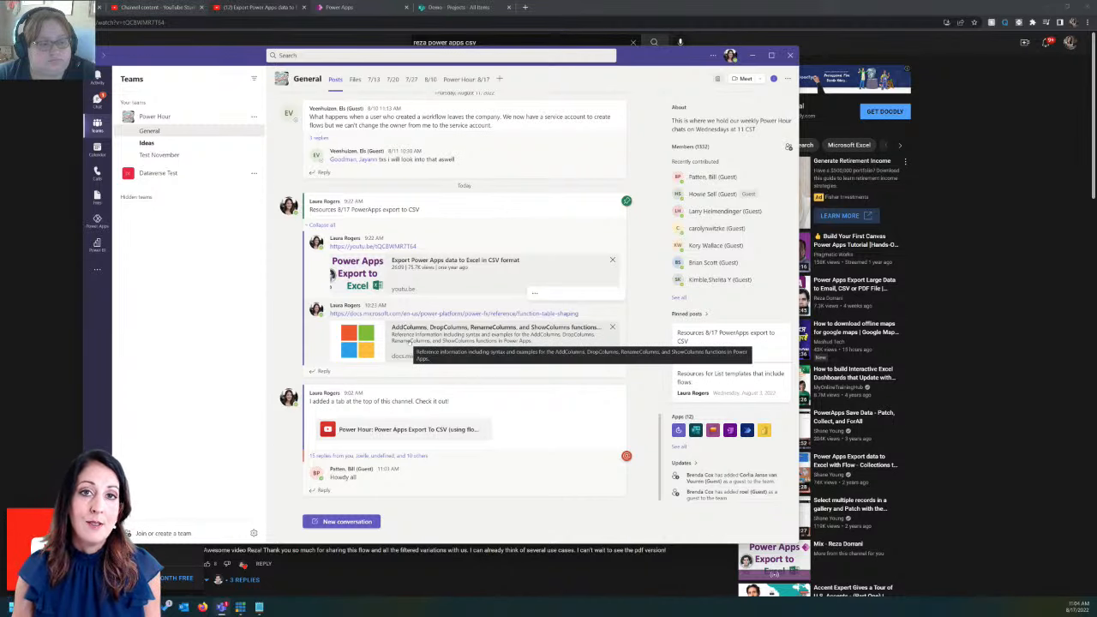
Minimize Teams to return to the Power Apps editor
left_click(712, 56)
left_click(754, 58)
left_click(342, 8)
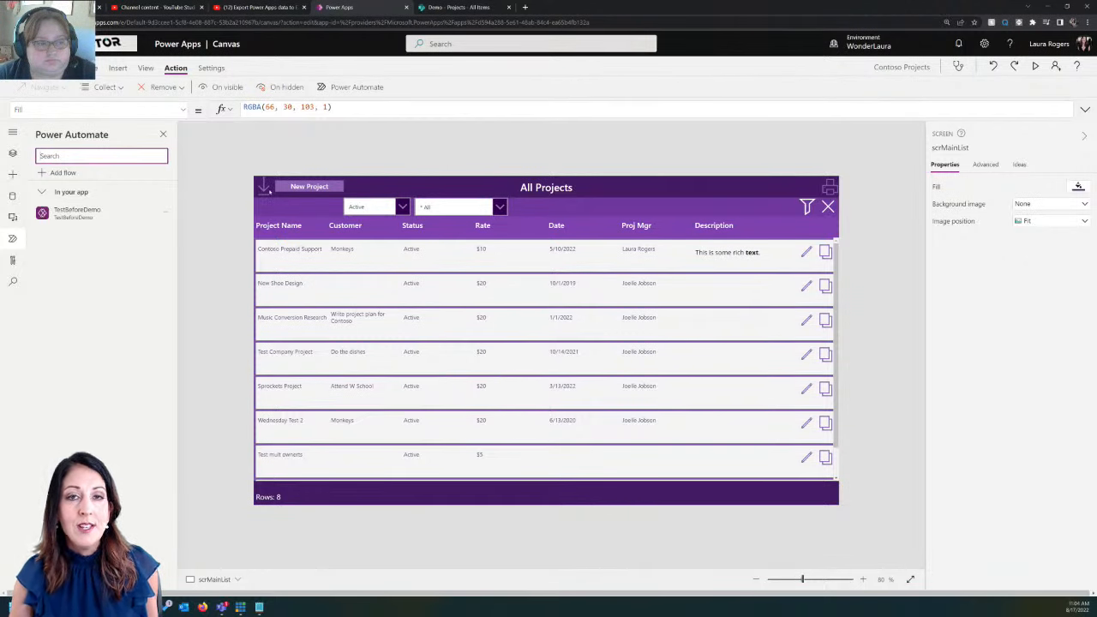
Select the download icon to see OnSelect: TestBeforeDemo.Run(JSON(colFilteredProjects,IgnoreBinaryData))
left_click(267, 188)
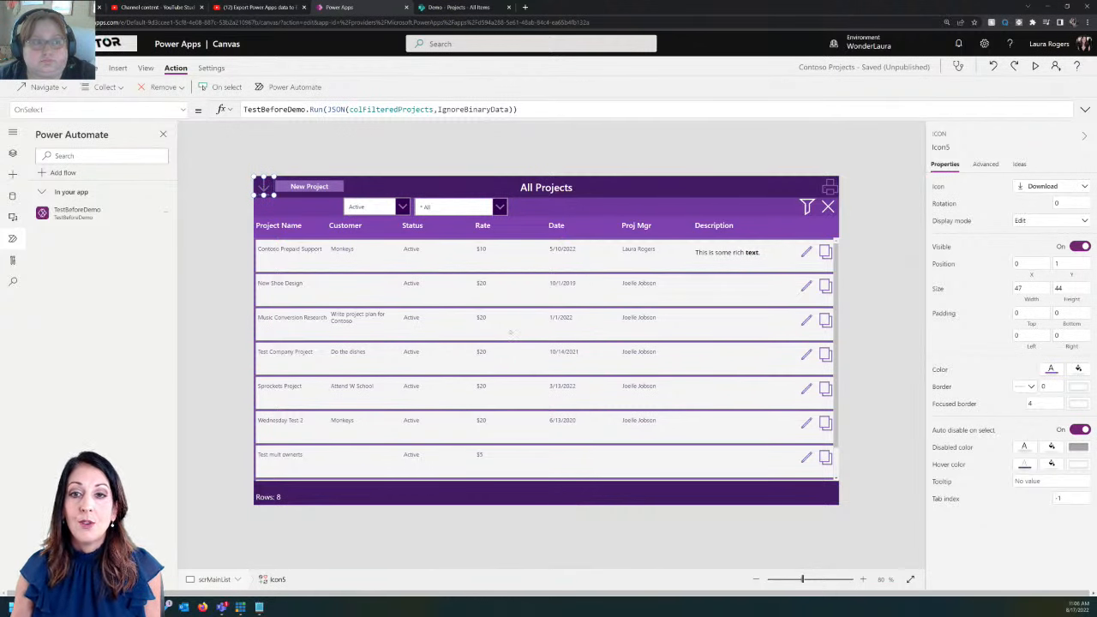
View galProjects' Items formula If(varFiltered, colFilteredProjects, Projects), then bring Teams back up
left_click(265, 247)
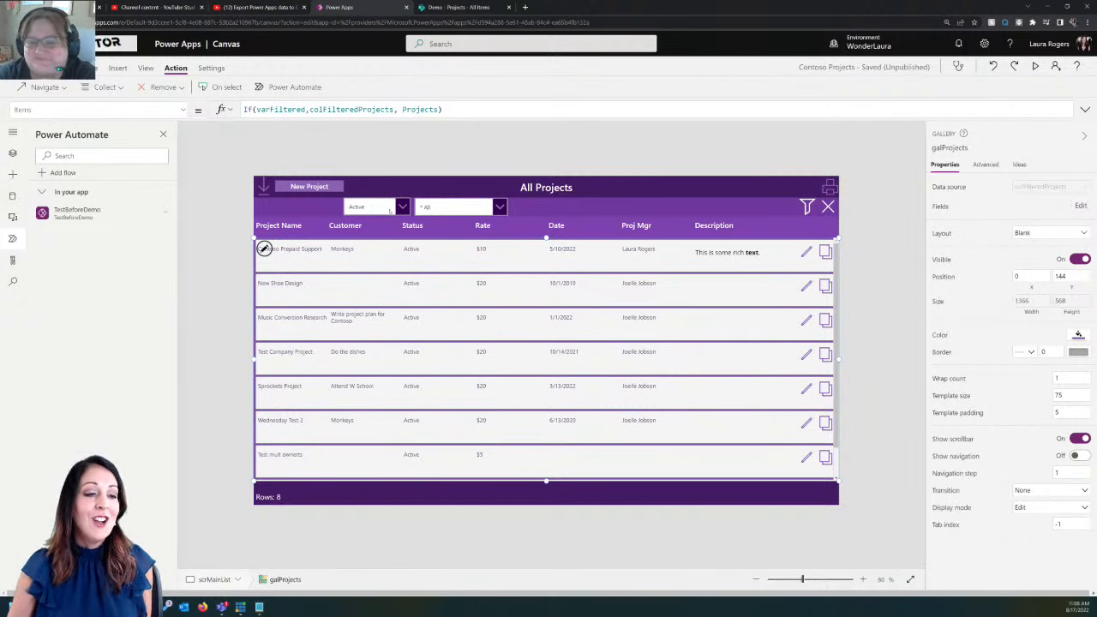
left_click(222, 607)
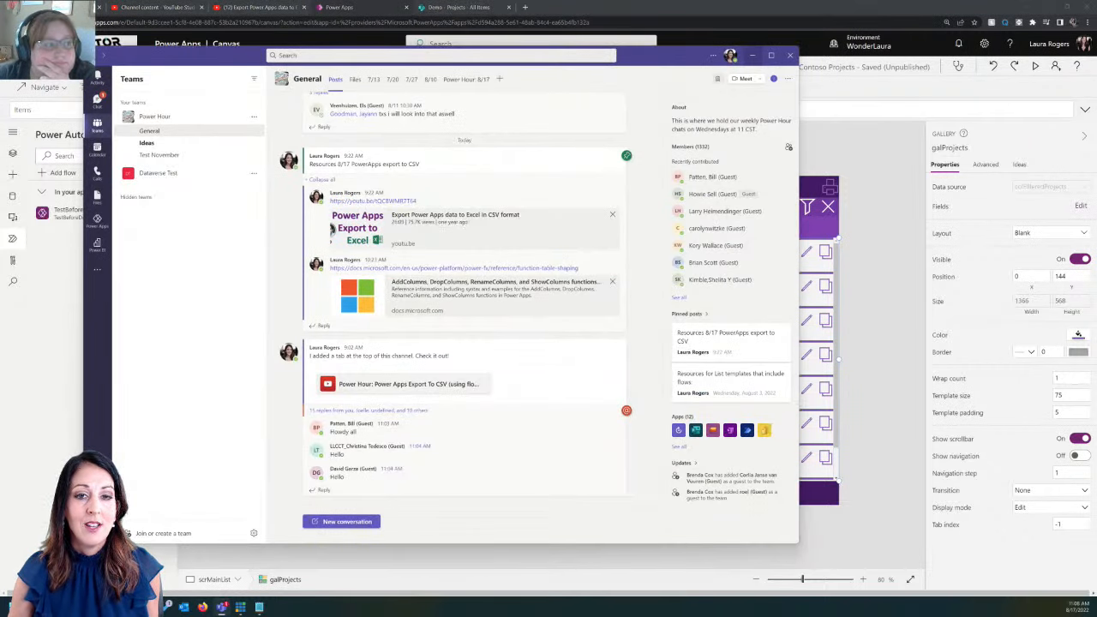
Hide Teams again to reveal the Contoso Projects gallery in Power Apps Studio
left_click(752, 56)
left_click(222, 606)
left_click(752, 55)
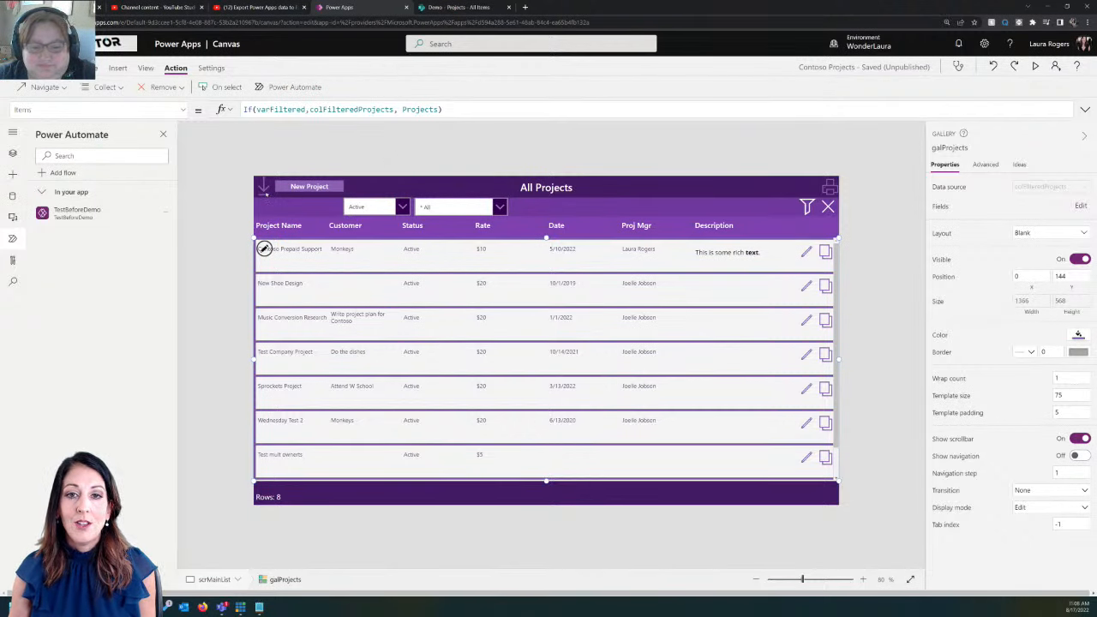
Delete the old download icon (Icon5) beside New Project and show the Insert ribbon
left_click(264, 191)
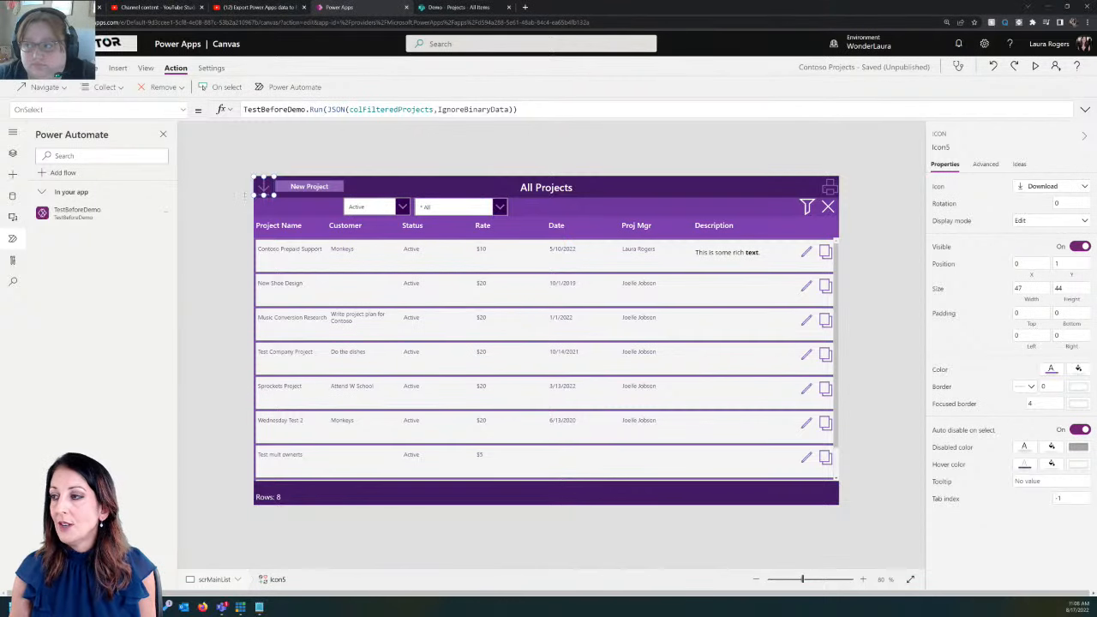
key("Delete")
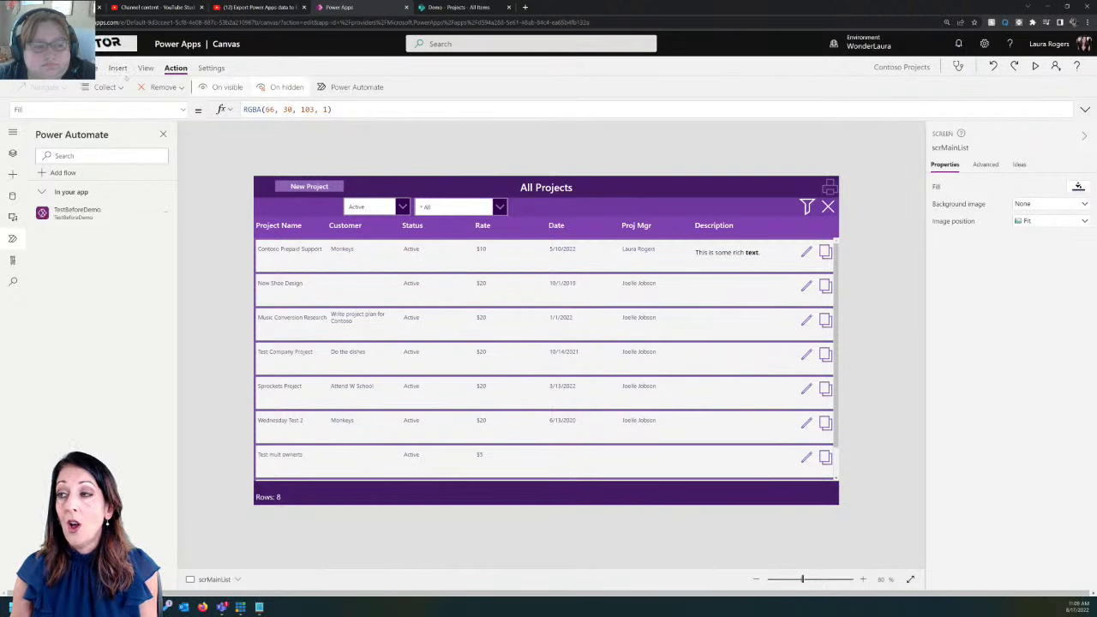
left_click(88, 68)
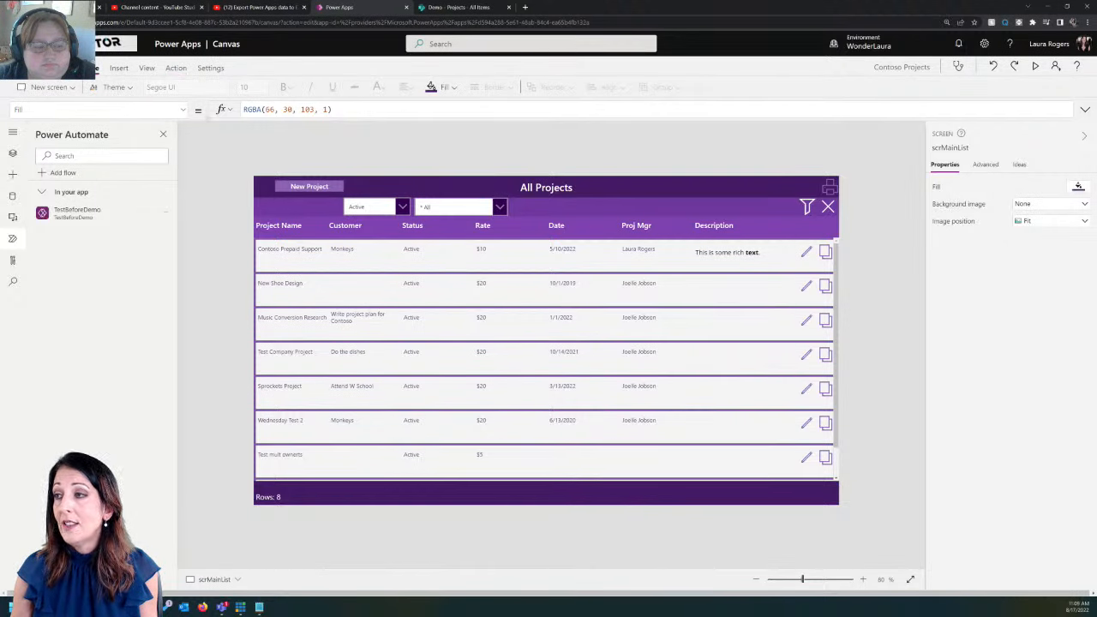
left_click(118, 68)
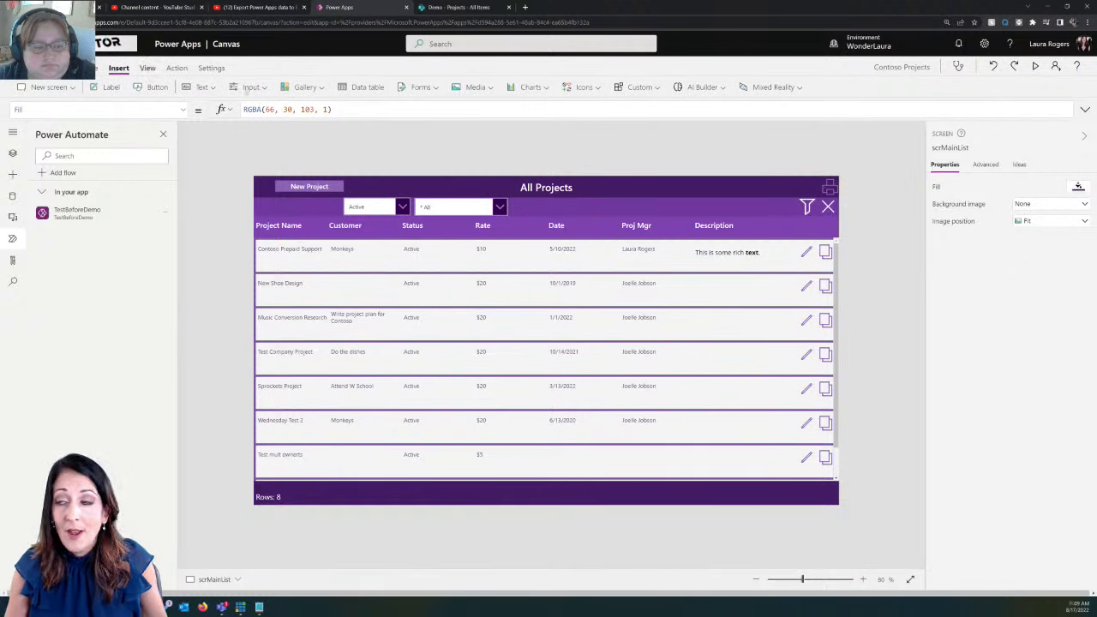
Insert a new Download icon at the screen's top-left and shrink it slightly
left_click(583, 86)
left_click(592, 164)
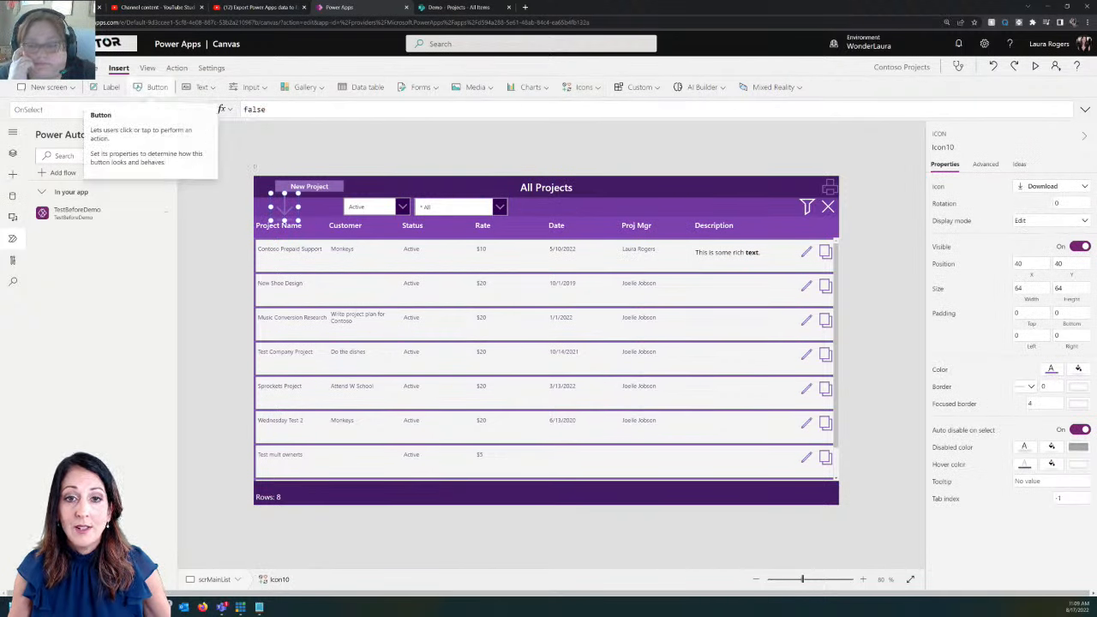
left_click_drag(282, 198, 266, 182)
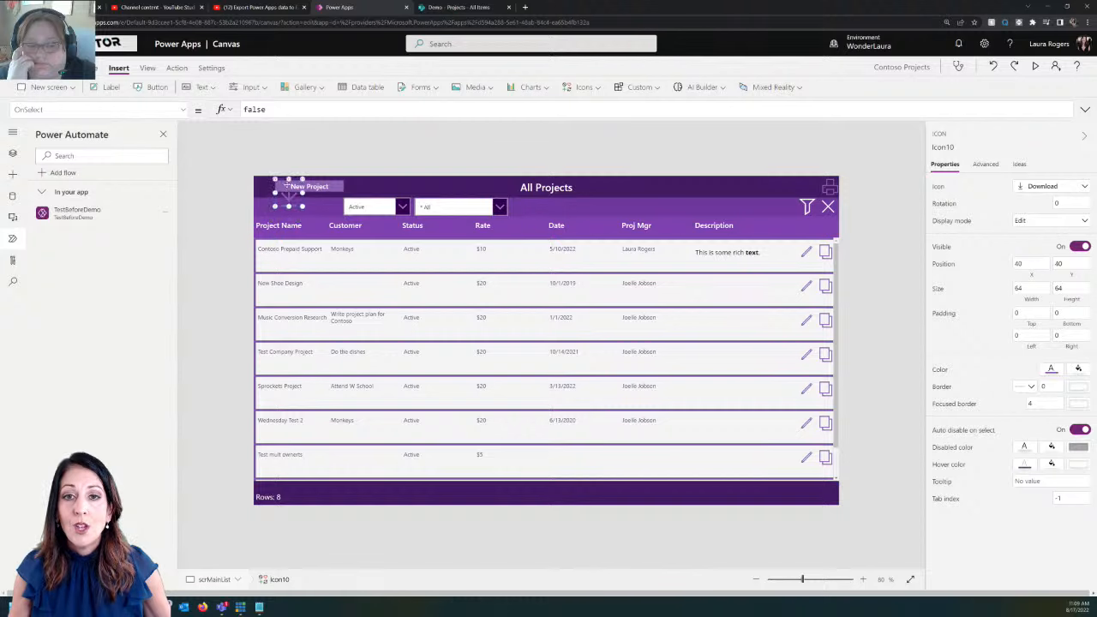
left_click_drag(281, 203, 271, 194)
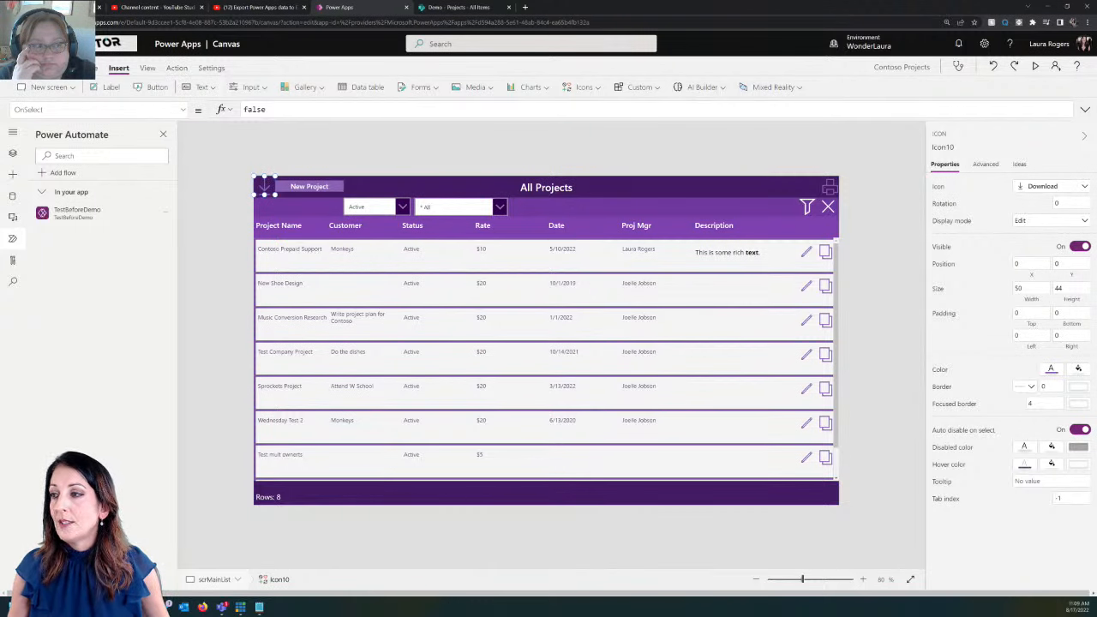
Open the Add a flow list of available Power Automate flows for the new icon
left_click(163, 134)
left_click(12, 153)
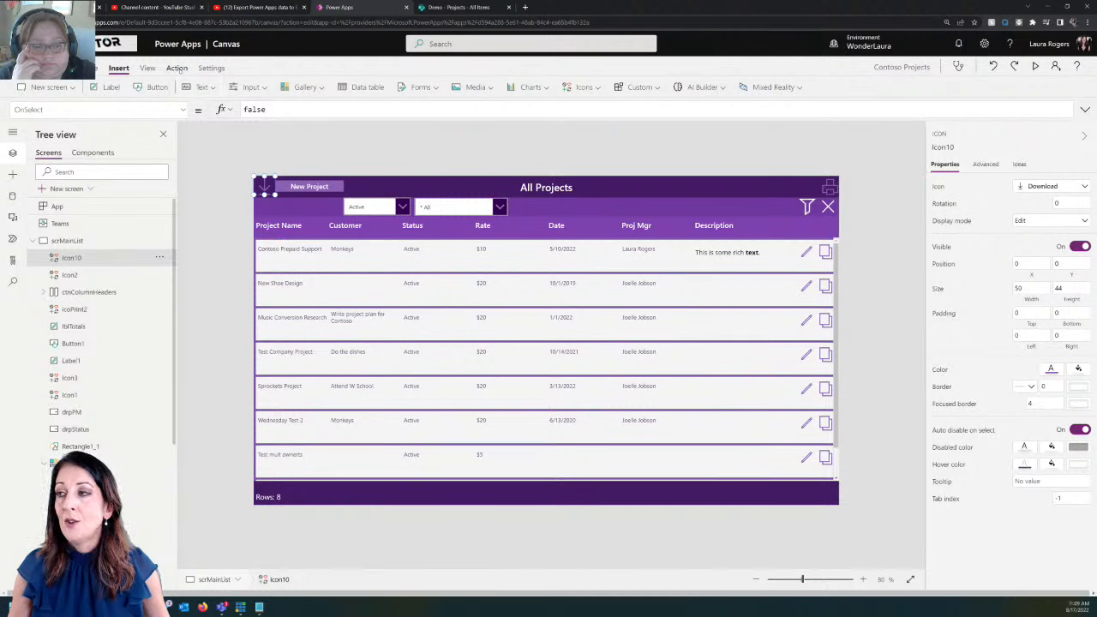
left_click(176, 67)
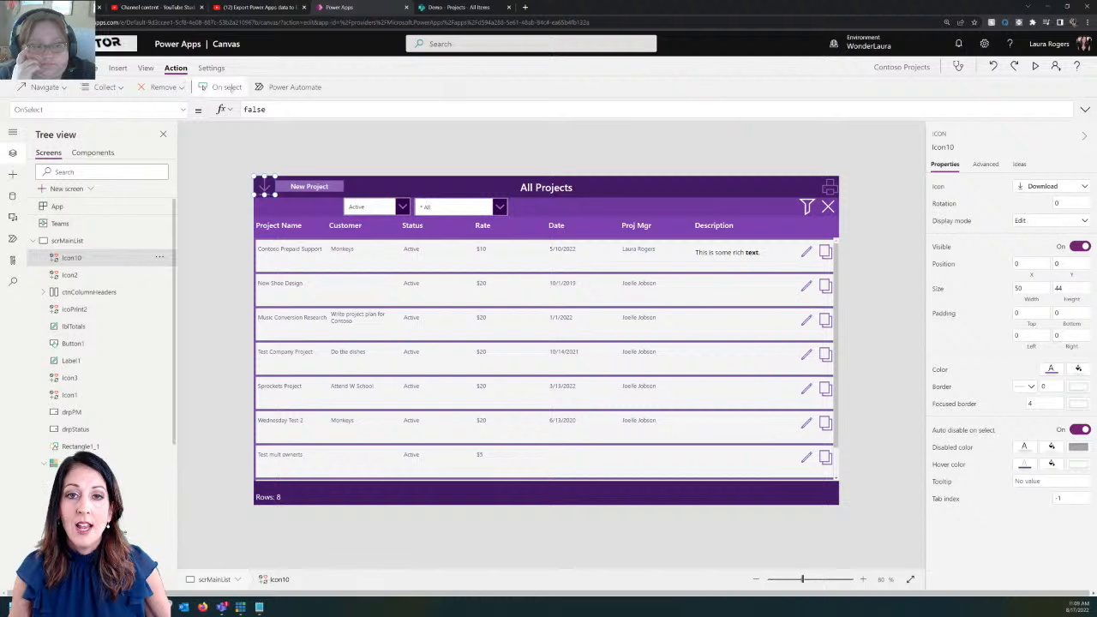
left_click(288, 93)
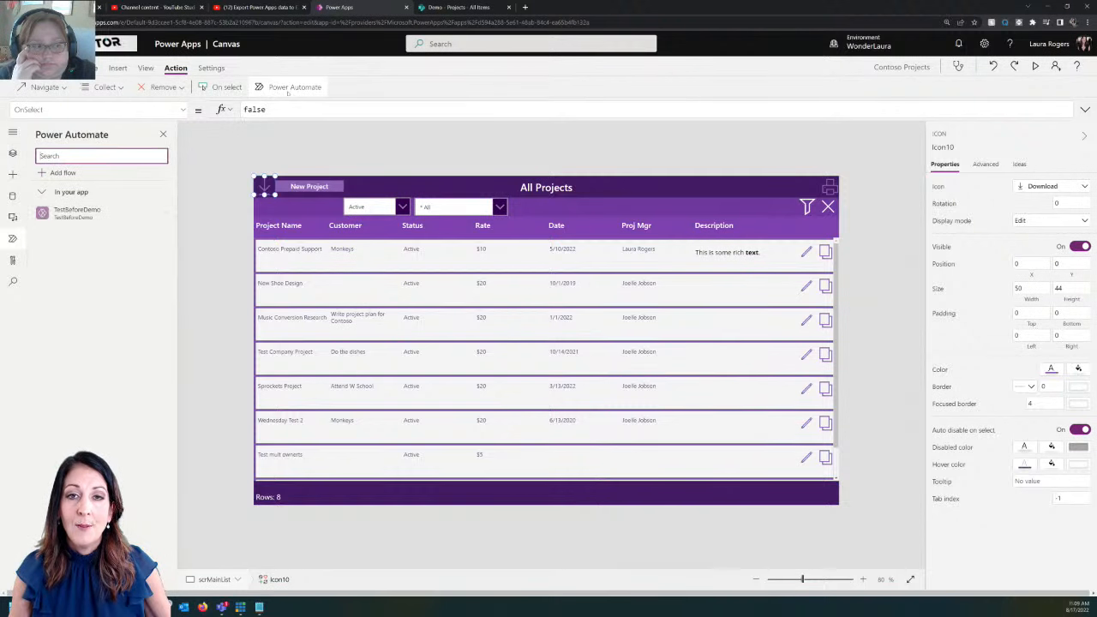
left_click(60, 173)
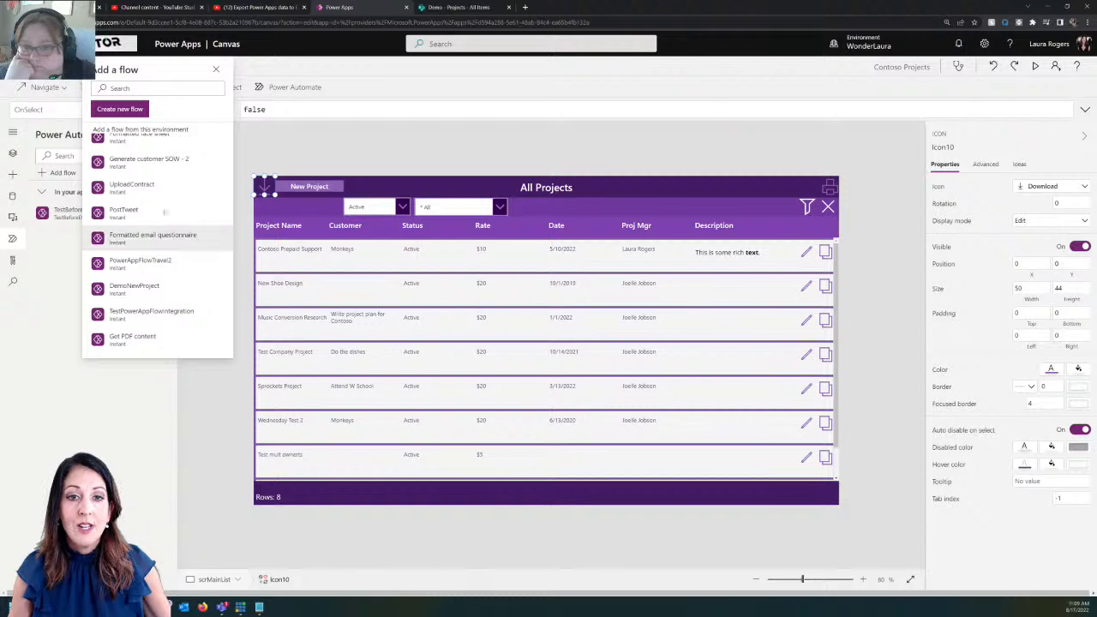
Switch to the 'Demo - Projects - All Items' SharePoint list tab
scroll(184, 200, "up", 2)
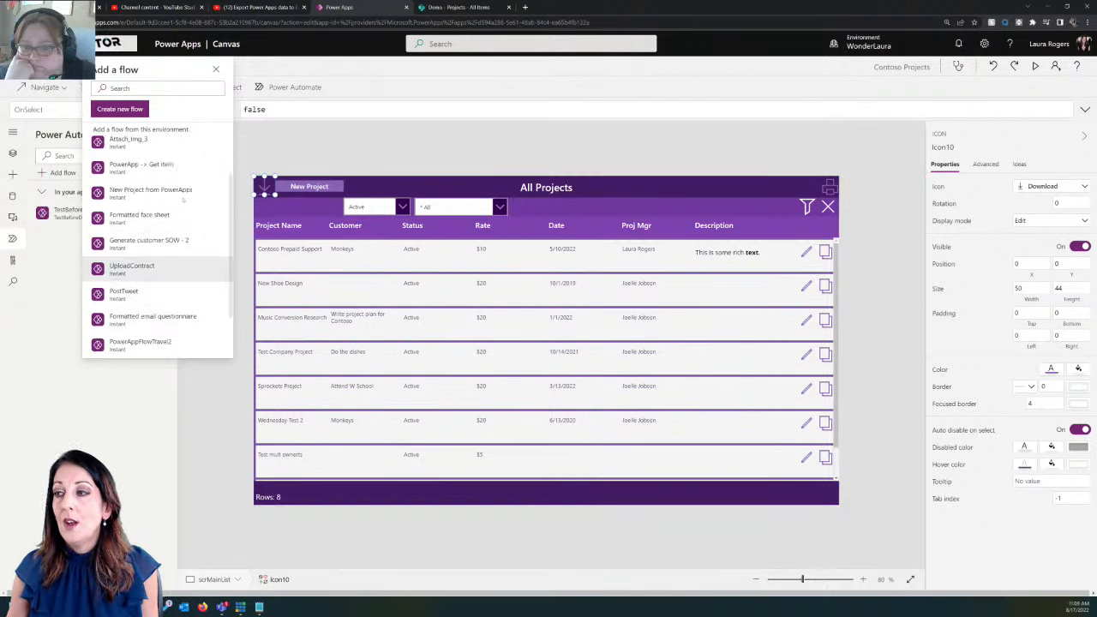
scroll(183, 200, "down", 2)
mouse_move(183, 200)
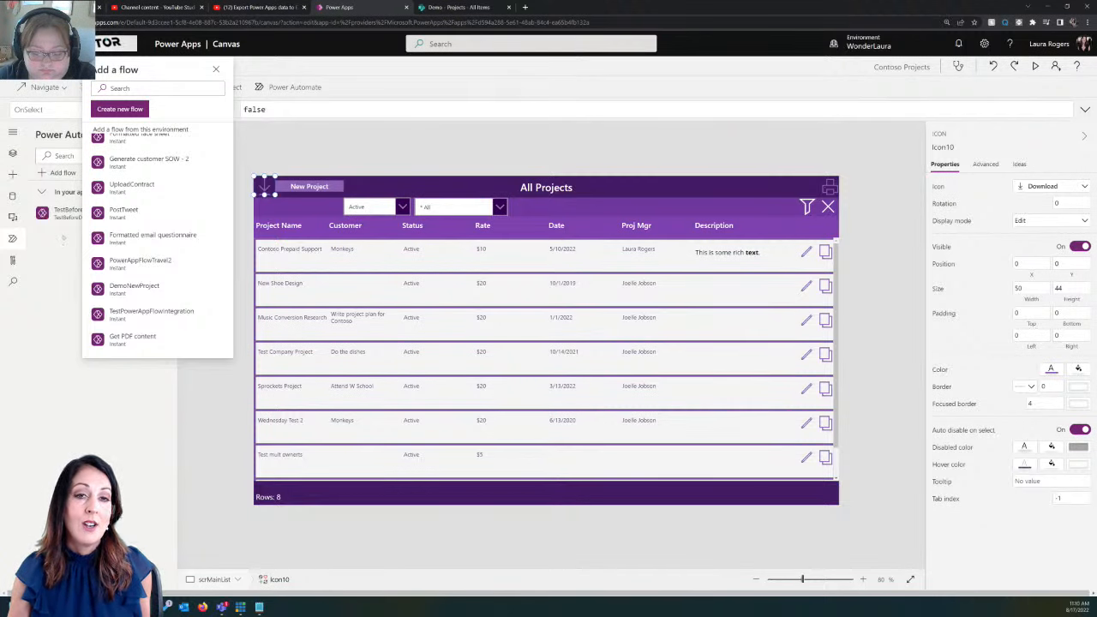
mouse_move(63, 222)
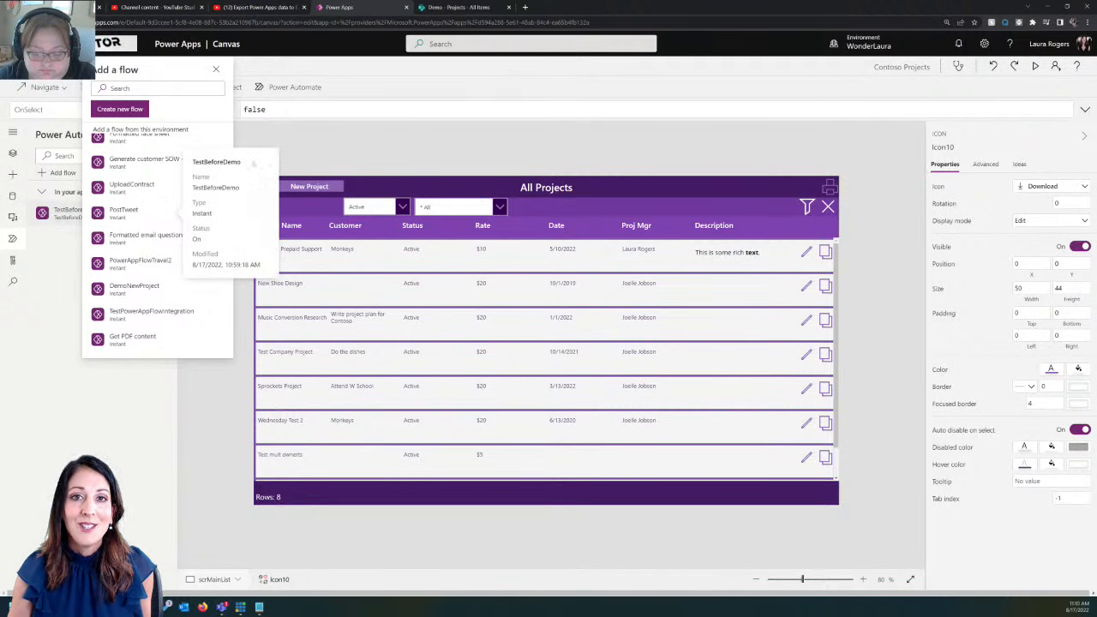
left_click(467, 8)
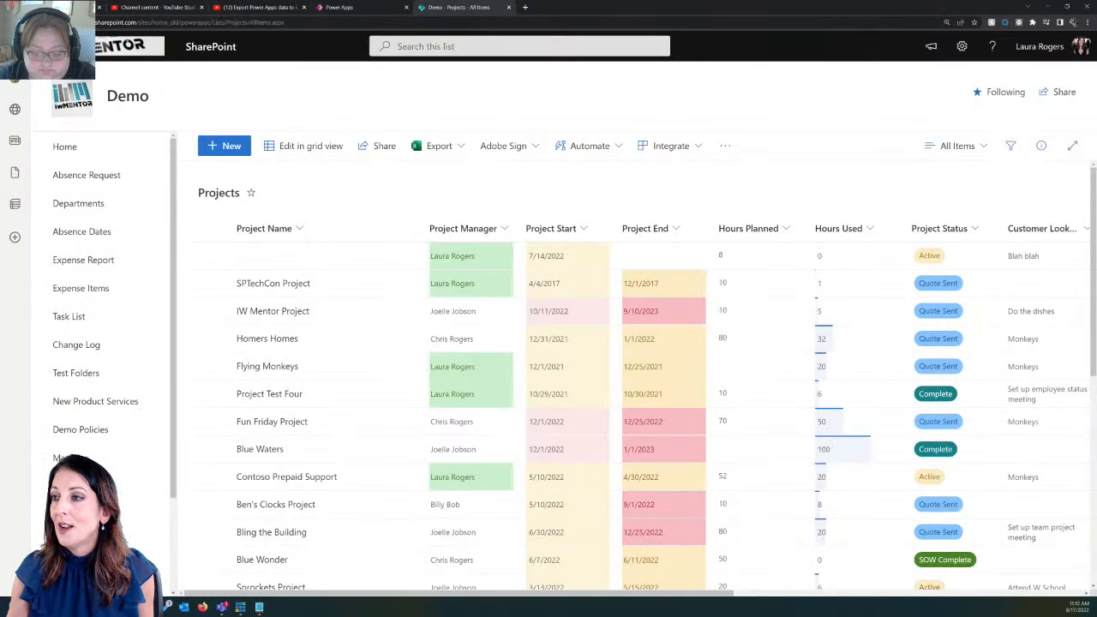
Launch Outlook from the app launcher and open the 'test' email in the Focused inbox
left_click(17, 46)
left_click(46, 129)
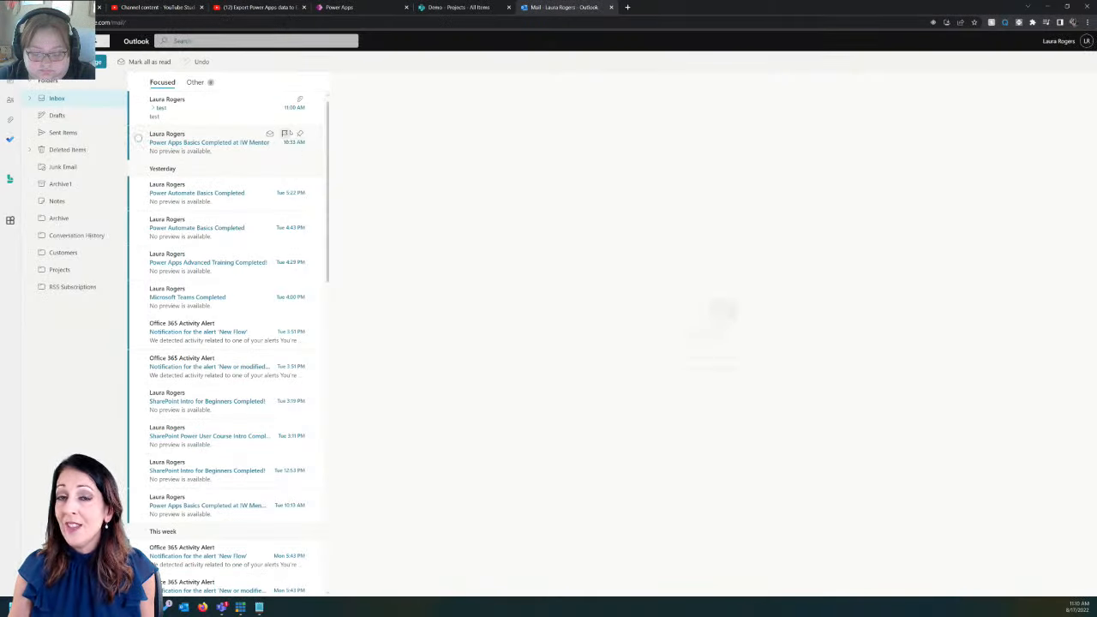
left_click(209, 110)
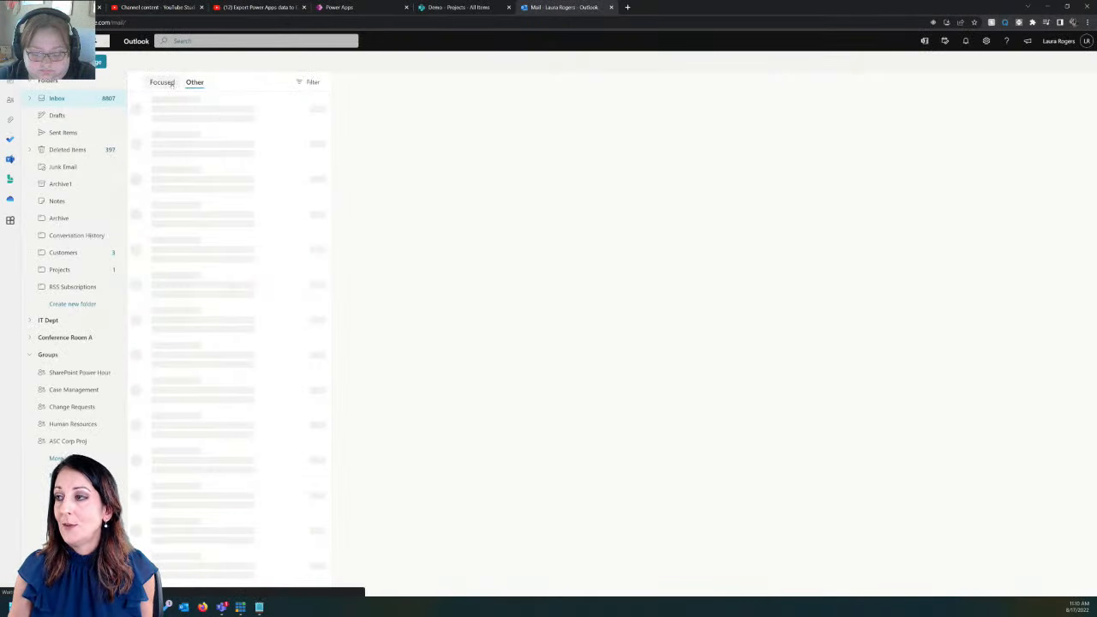
left_click(163, 82)
left_click(214, 109)
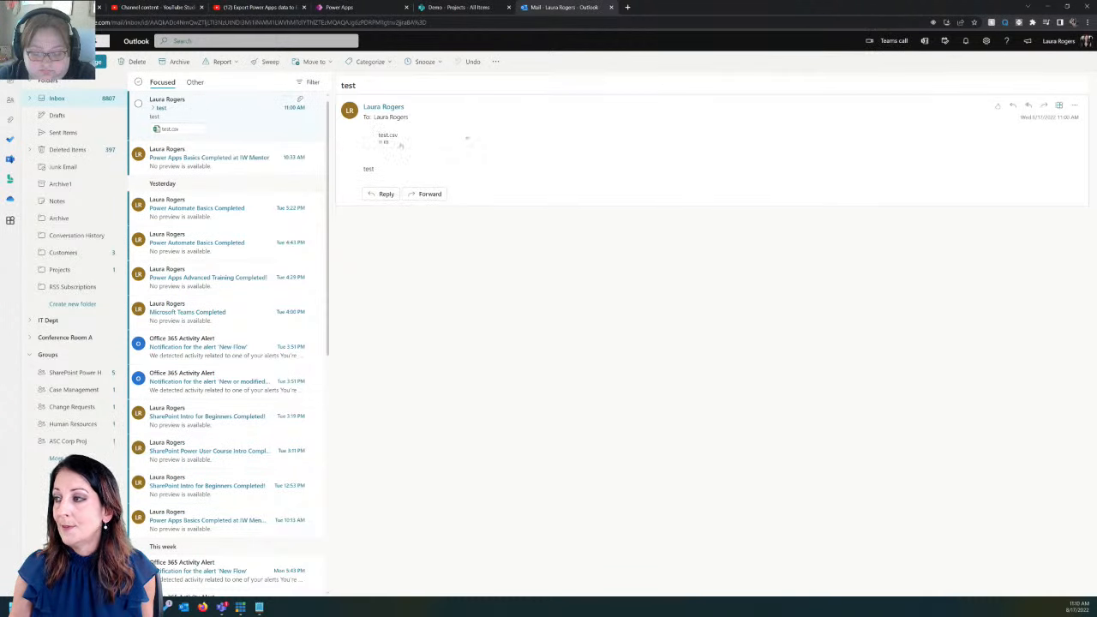
Preview the test.csv attachment's project rows, then close the preview
left_click(461, 138)
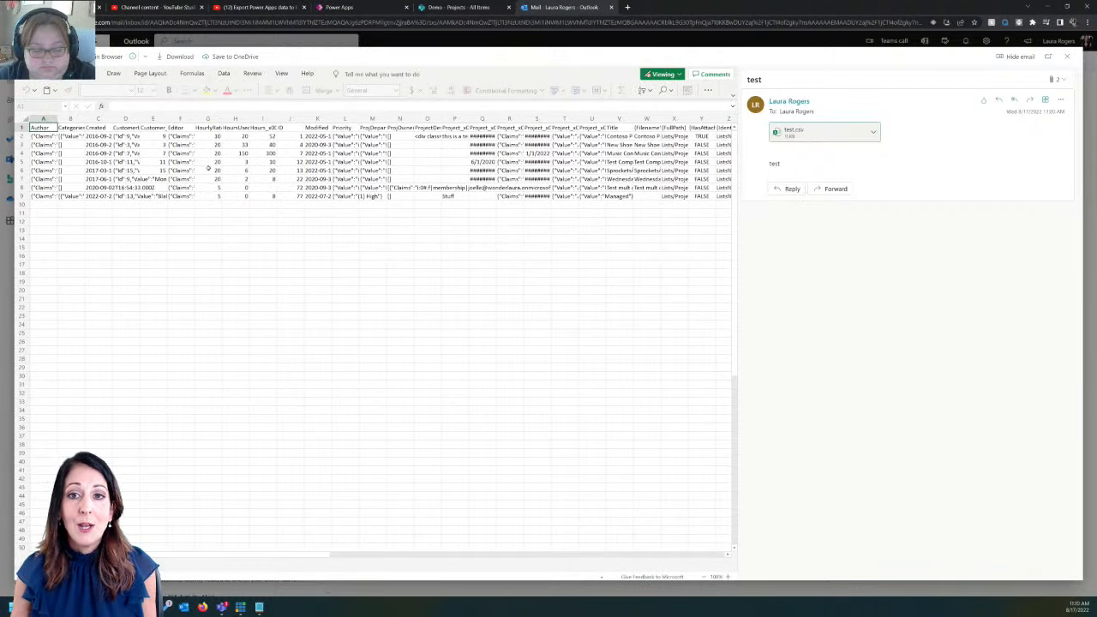
left_click_drag(309, 558, 264, 557)
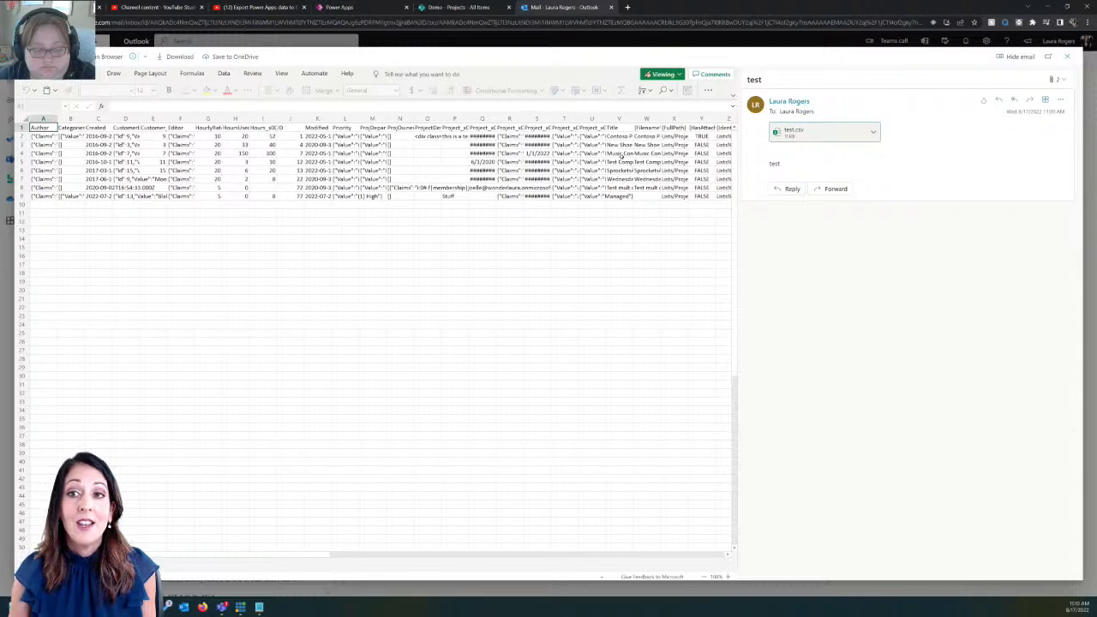
left_click(1068, 56)
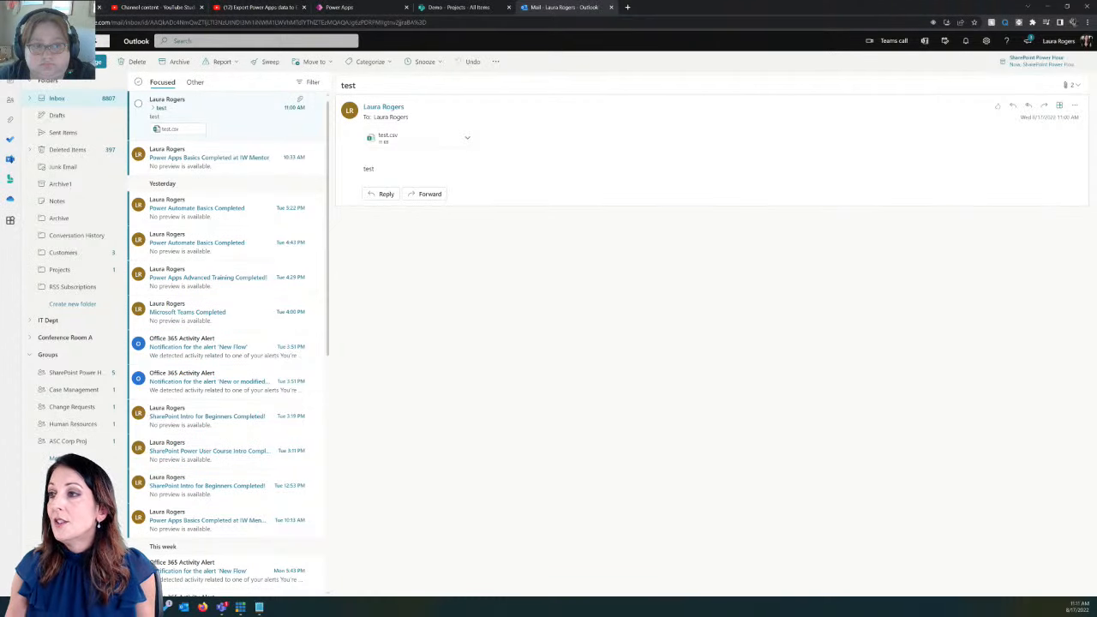
Refresh My flows and start a new instant cloud flow, skipping the naming dialog
left_click(61, 7)
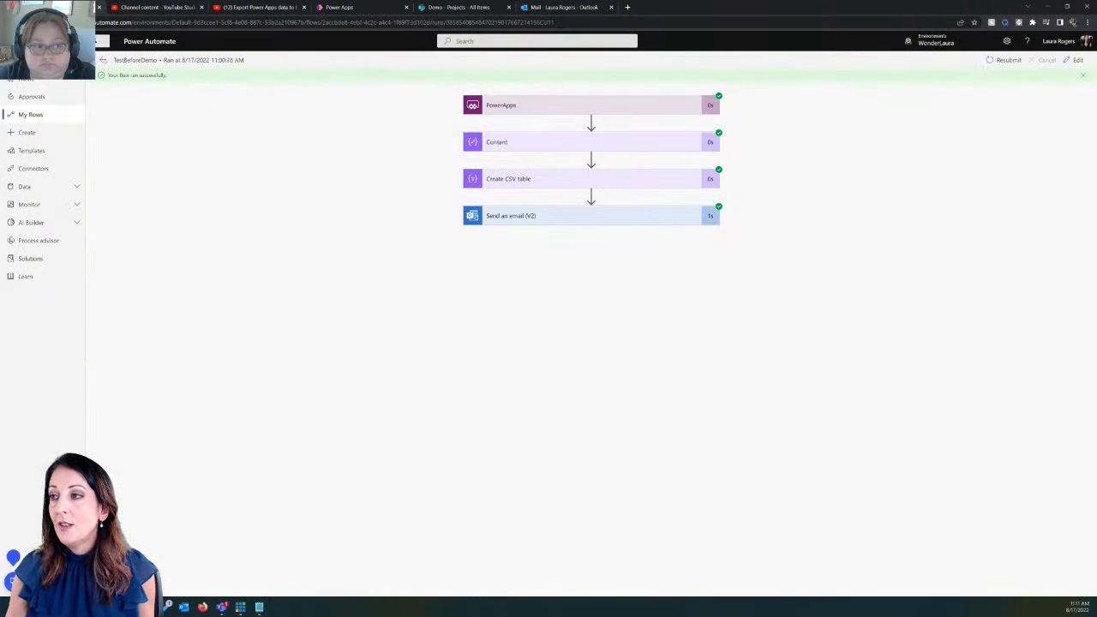
left_click(39, 114)
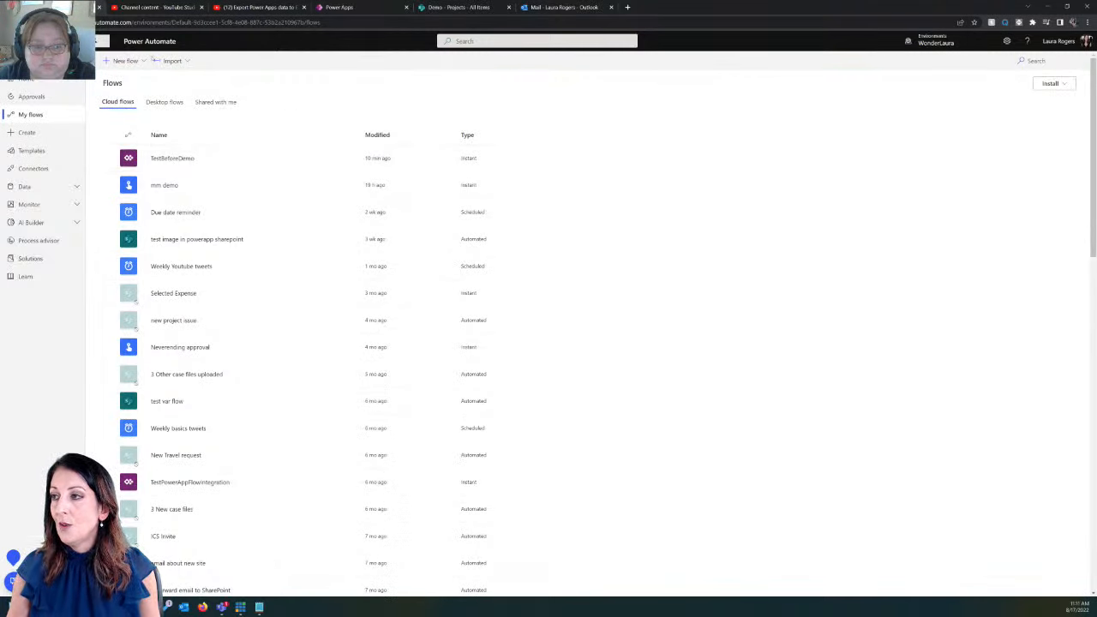
key("F5")
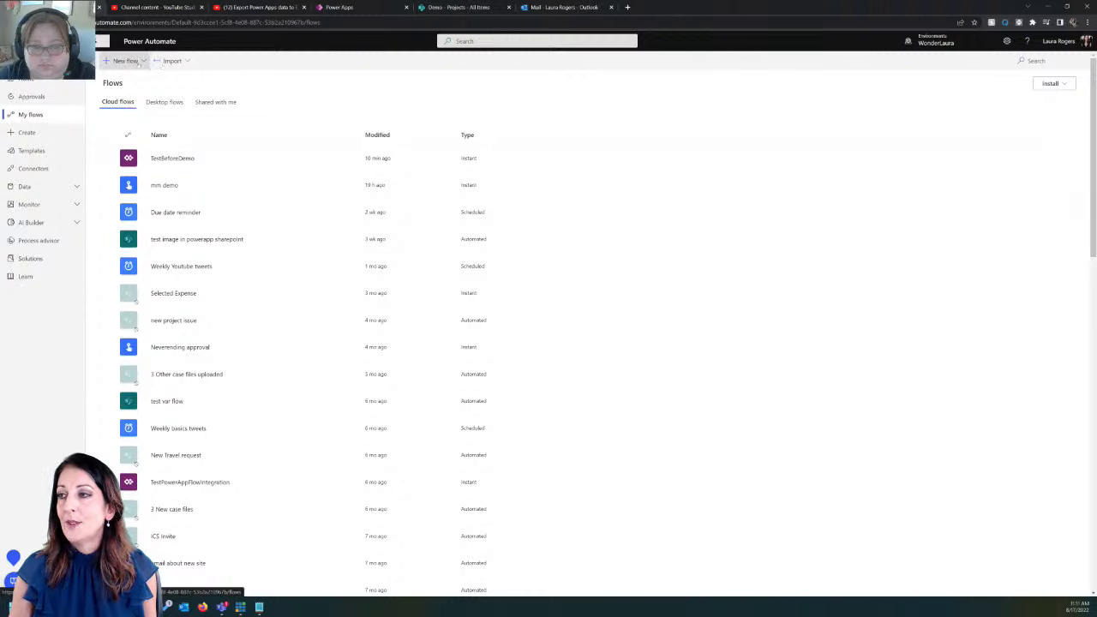
left_click(125, 61)
left_click(137, 155)
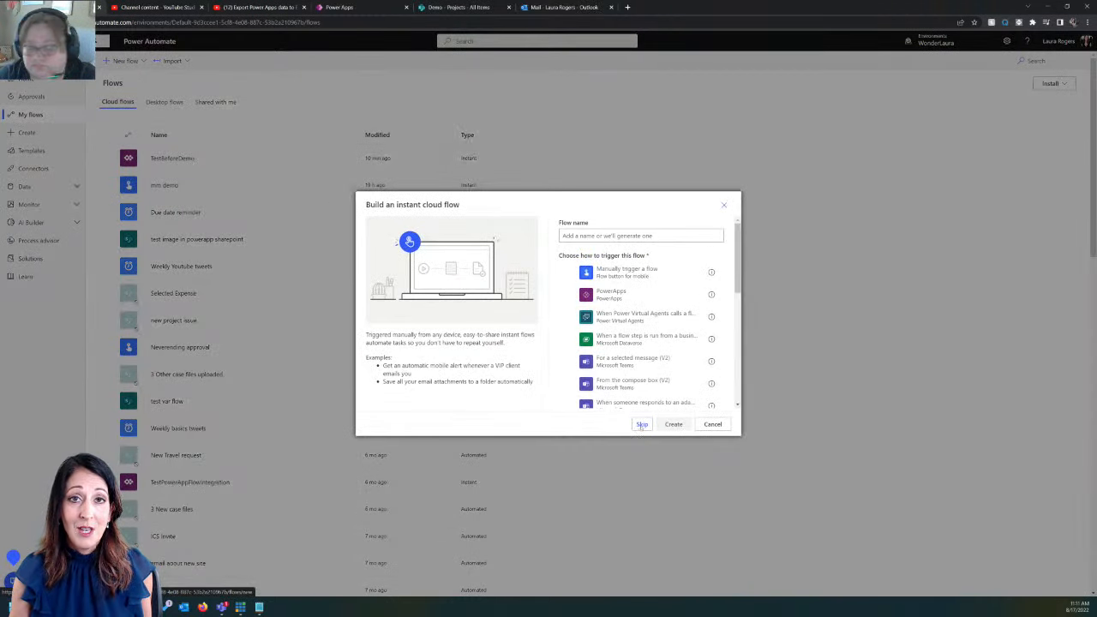
left_click(642, 425)
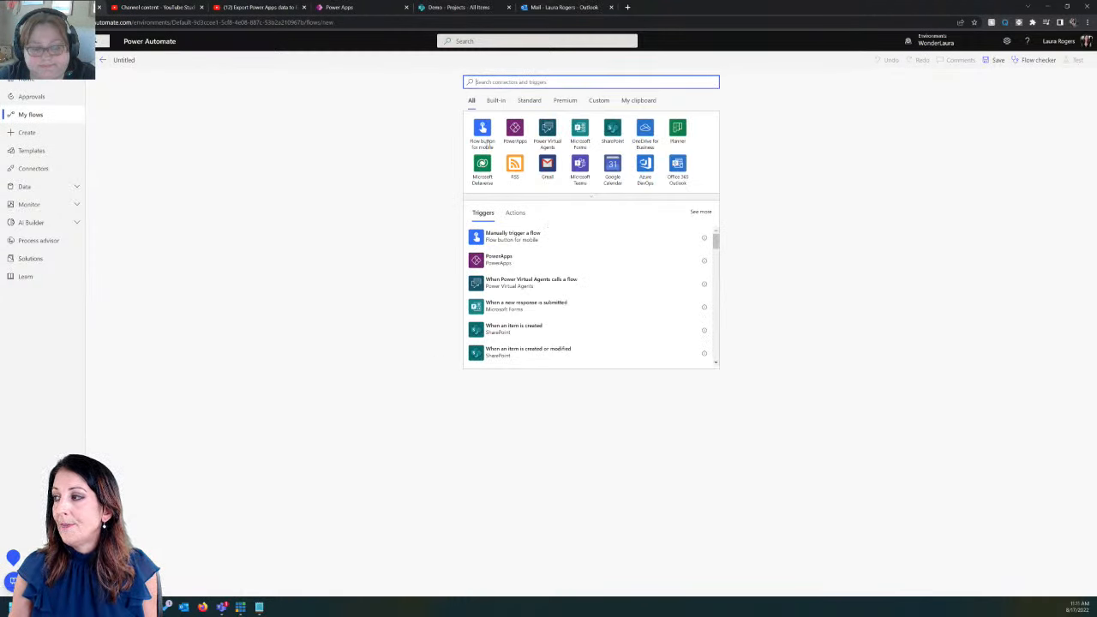
Choose PowerApps as the trigger for the new untitled flow
left_click(510, 261)
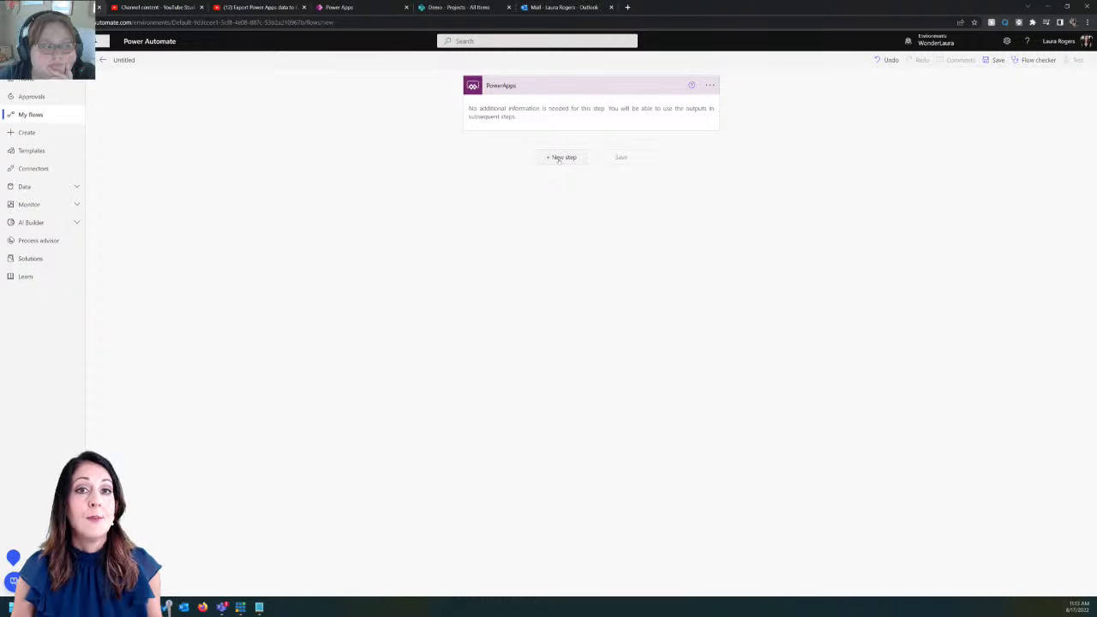
Add a Compose action after the trigger and rename it Content
left_click(562, 156)
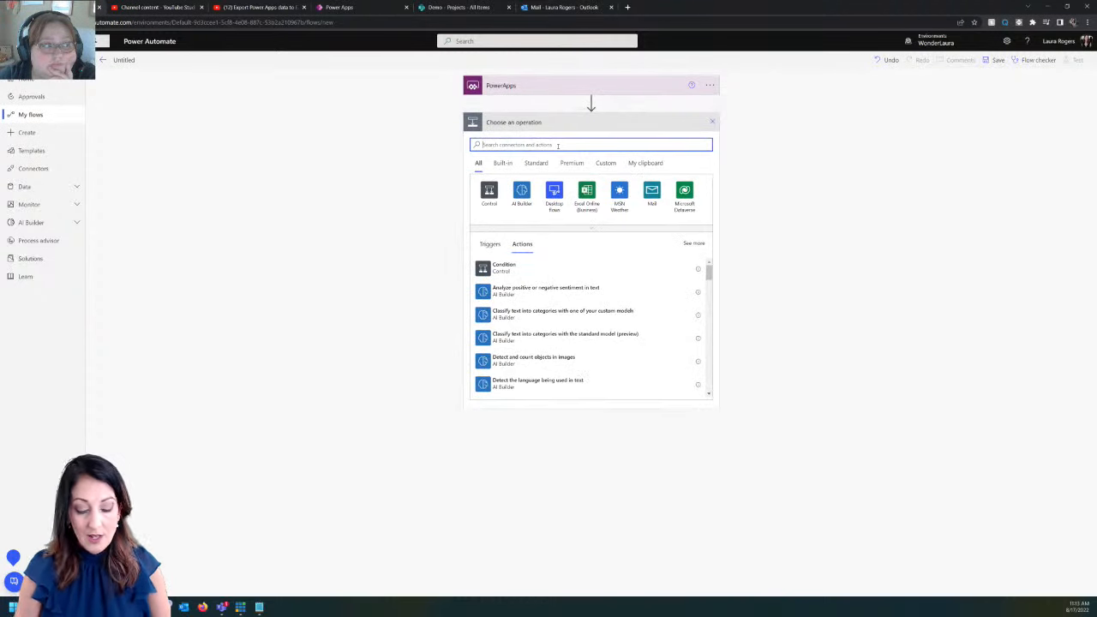
type("compo")
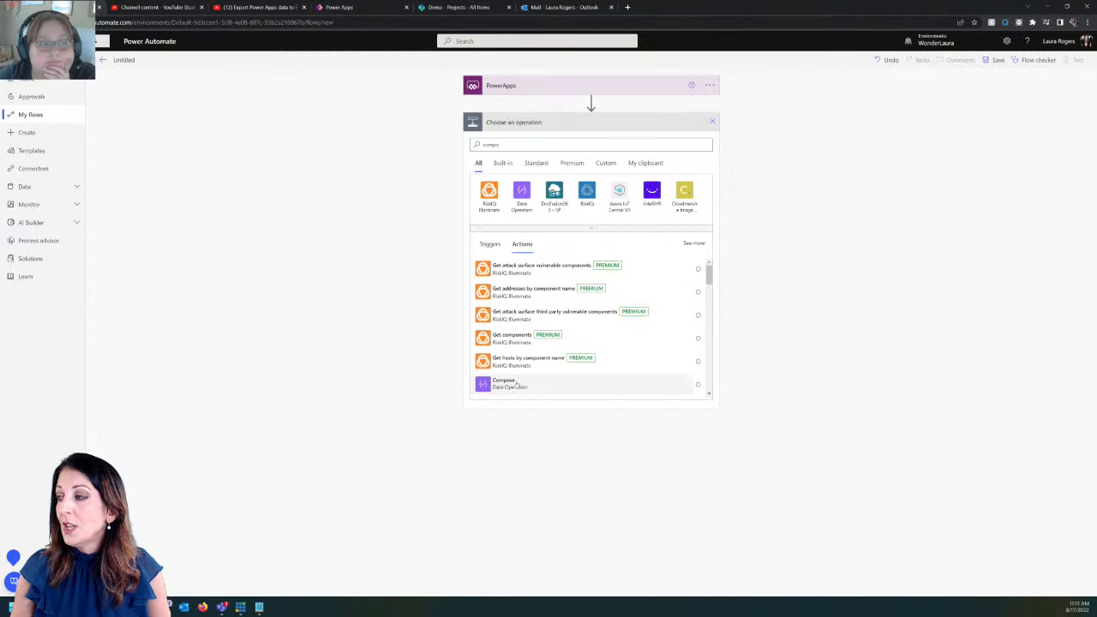
left_click(514, 383)
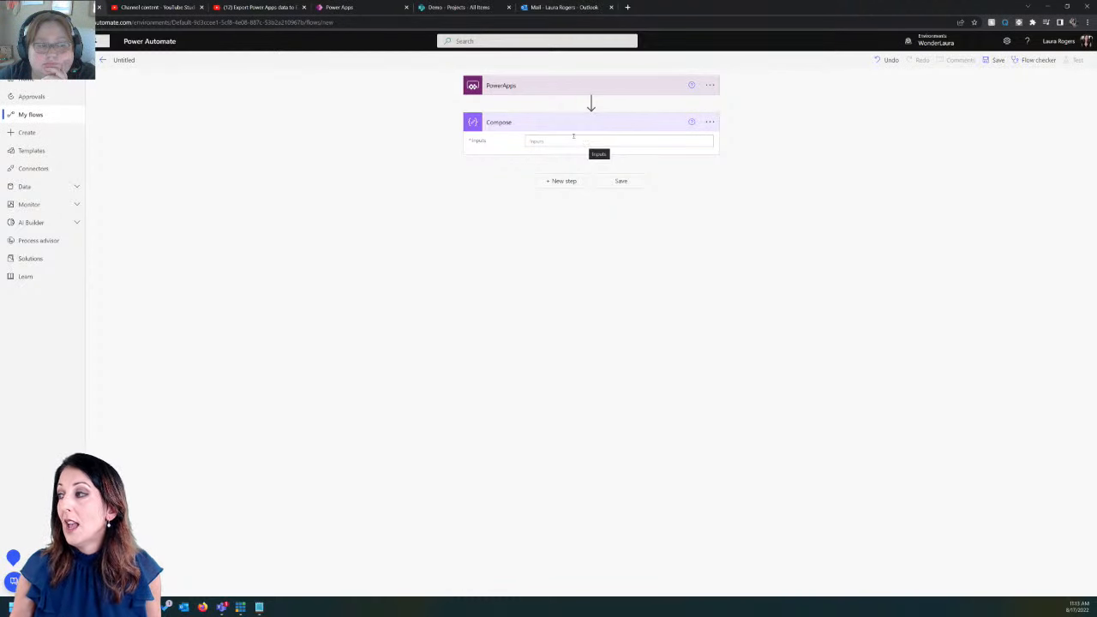
left_click(710, 122)
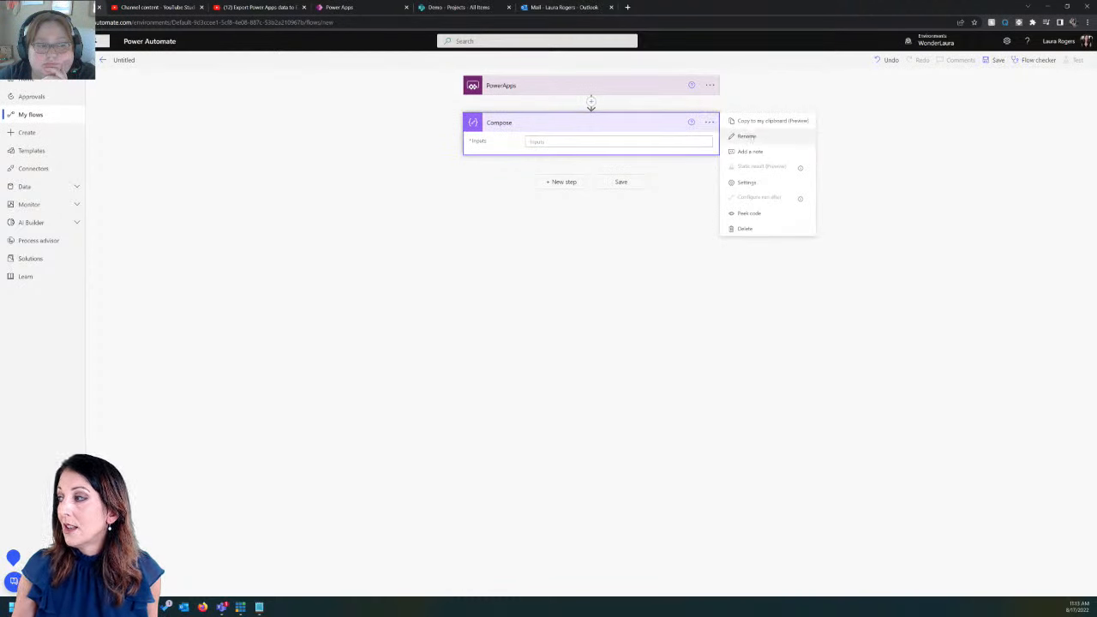
left_click(747, 136)
type("Content")
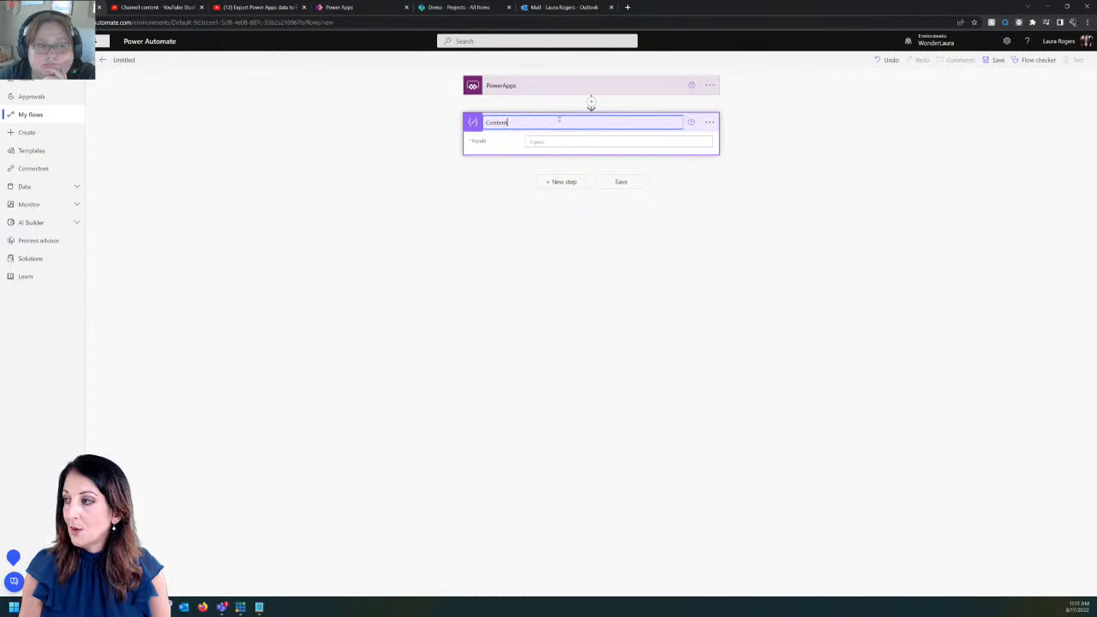
key("Return")
Set the Content step's Inputs to a value asked in PowerApps (Content_Inputs)
left_click(559, 141)
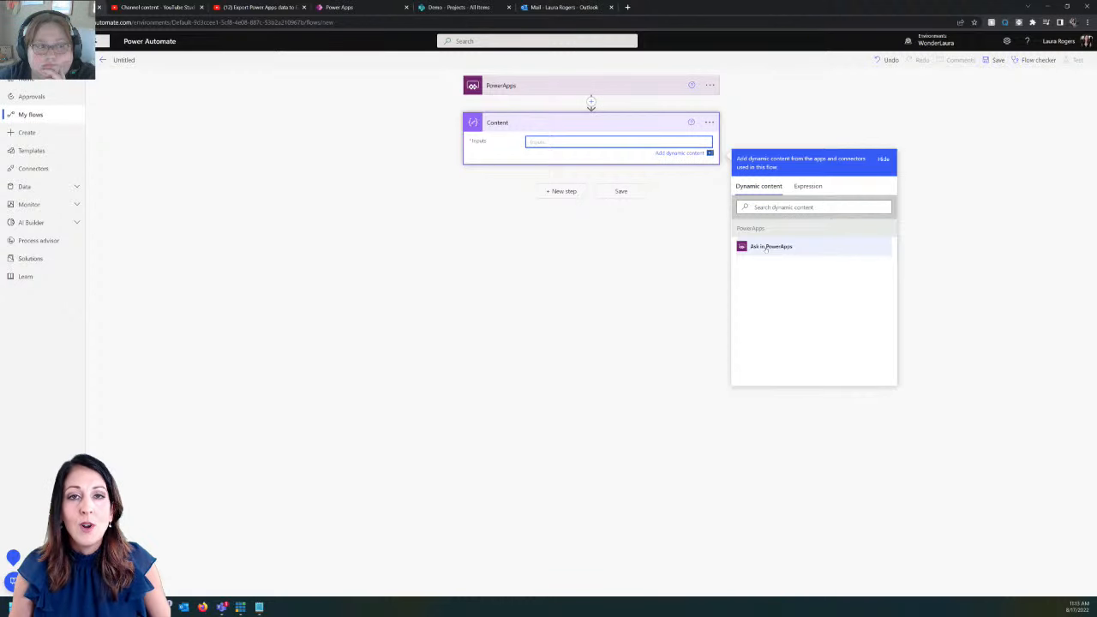
left_click(803, 248)
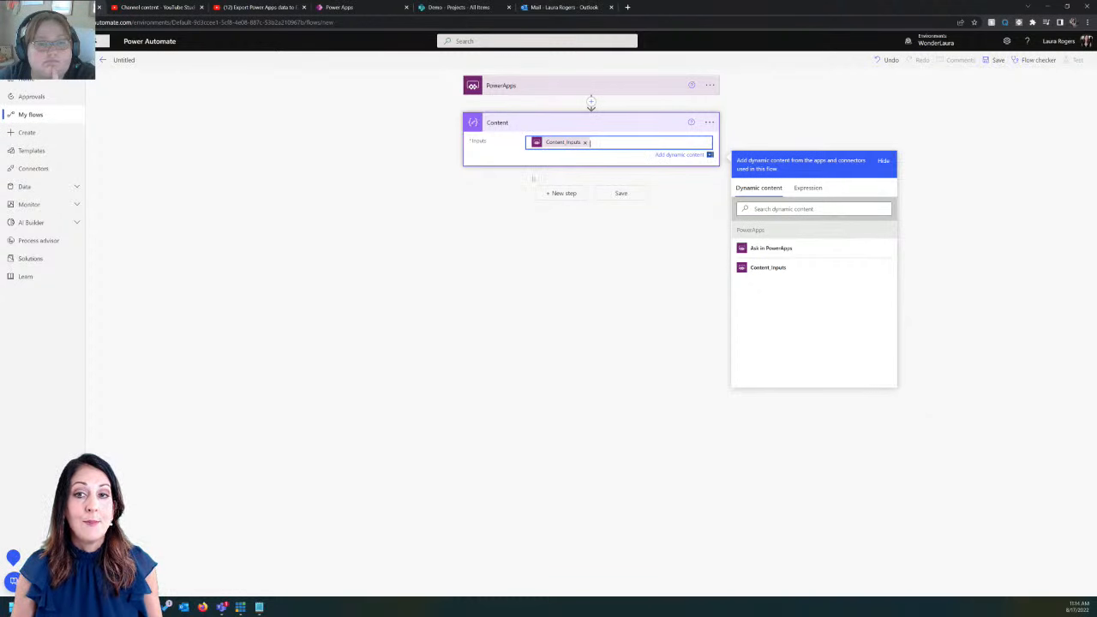
left_click(566, 194)
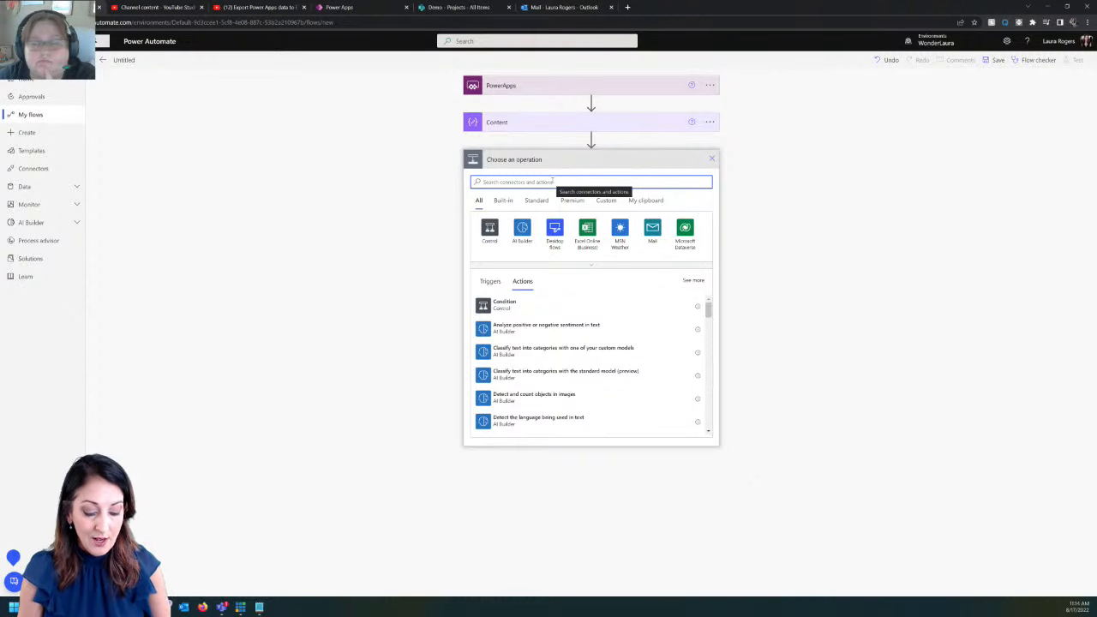
Add a Create CSV table step with From set to json(outputs('Content'))
type("csv")
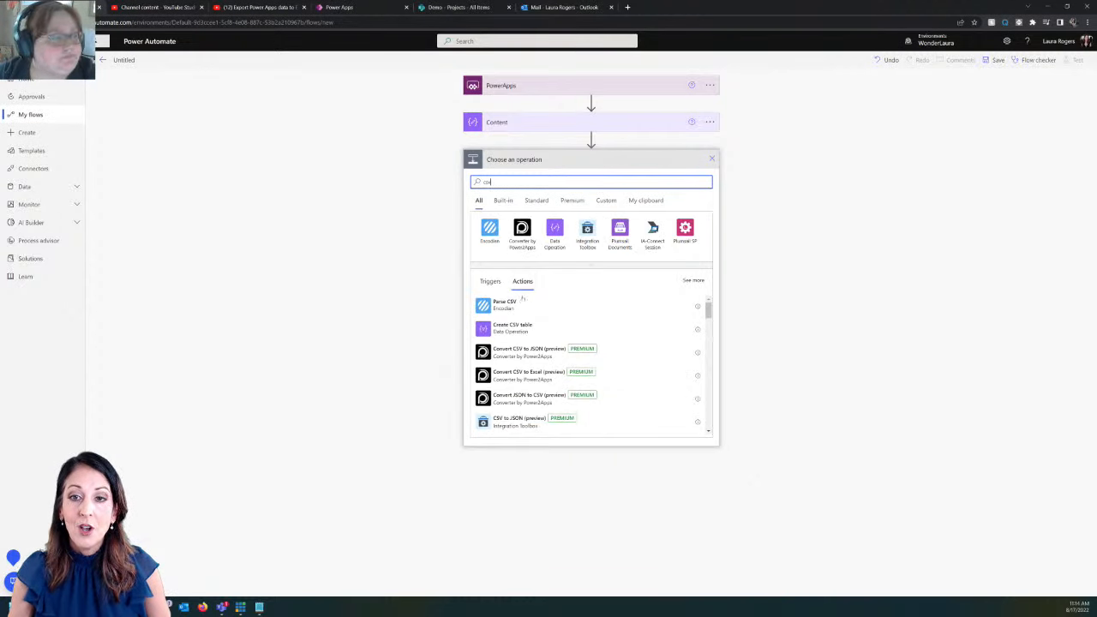
left_click(513, 328)
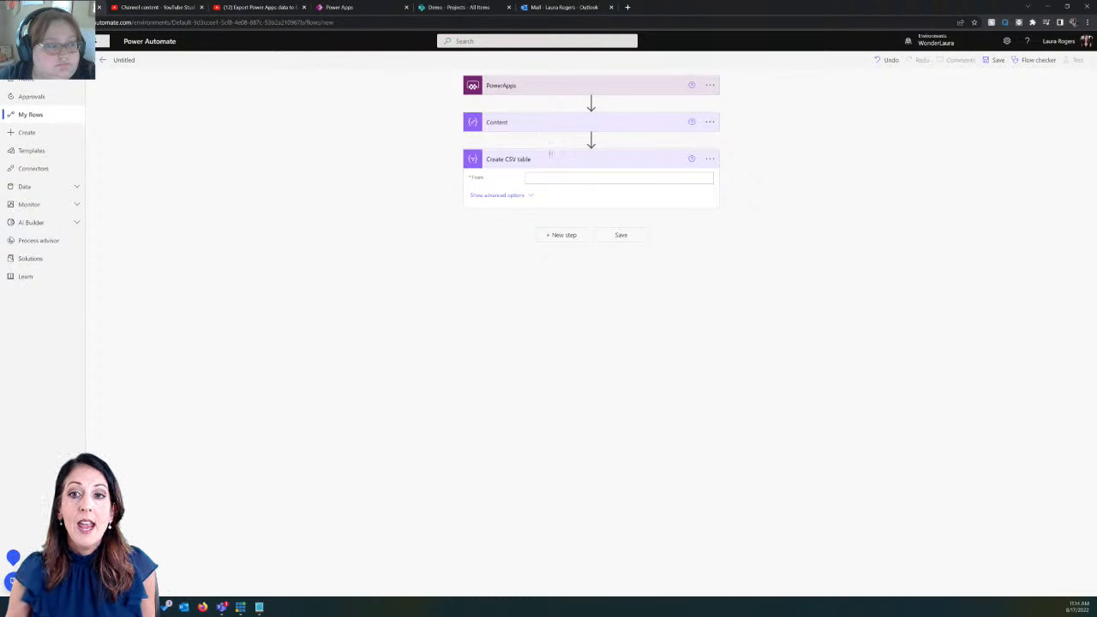
left_click(565, 177)
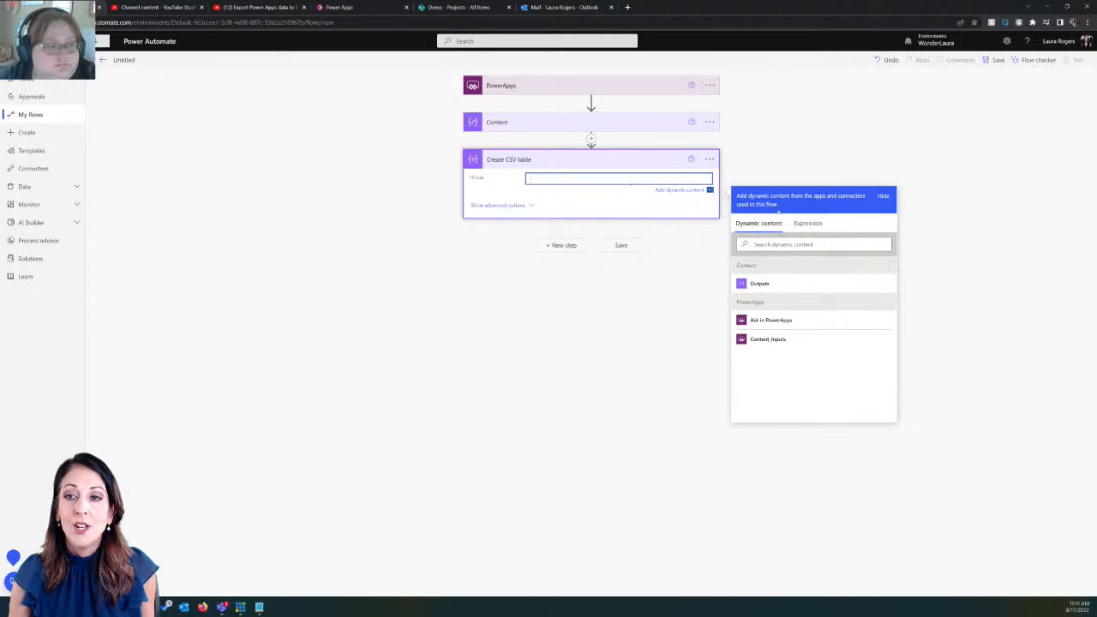
left_click(809, 229)
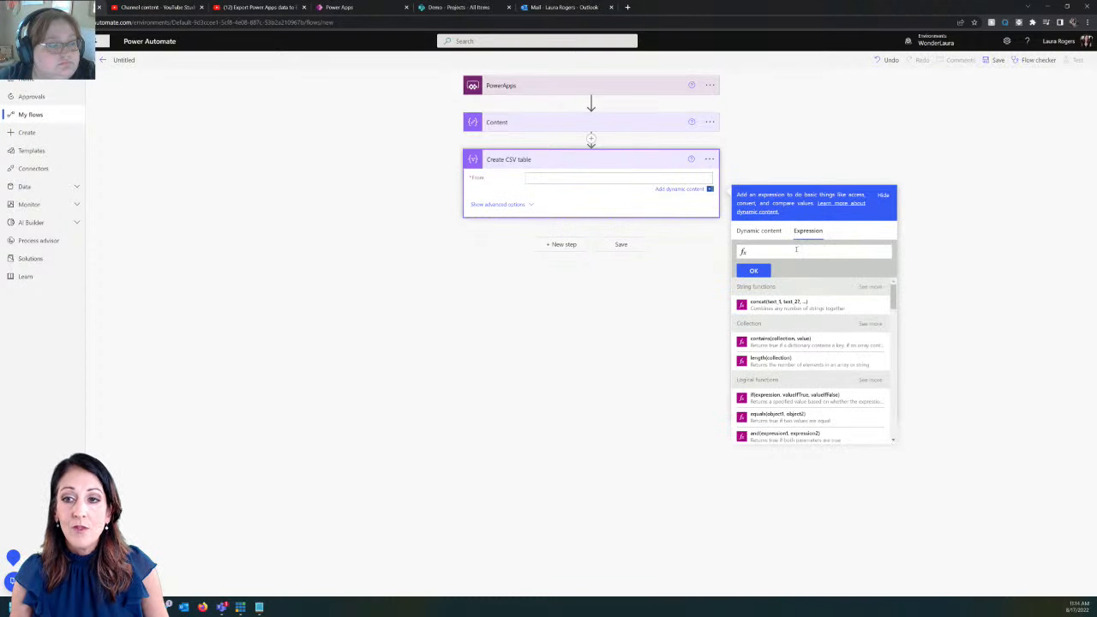
type("json")
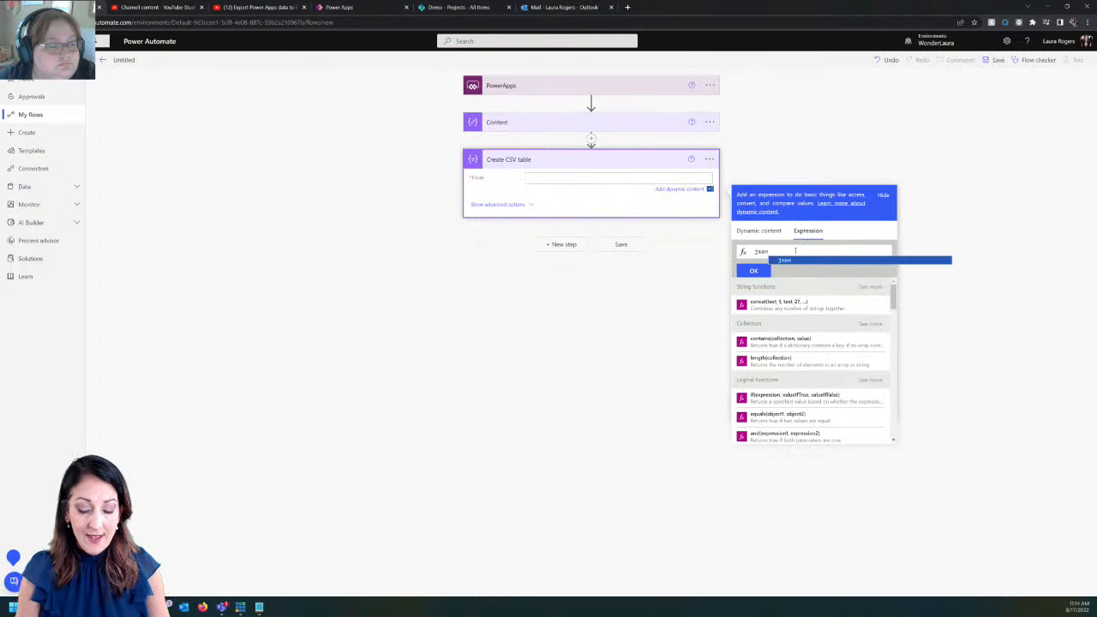
type("(")
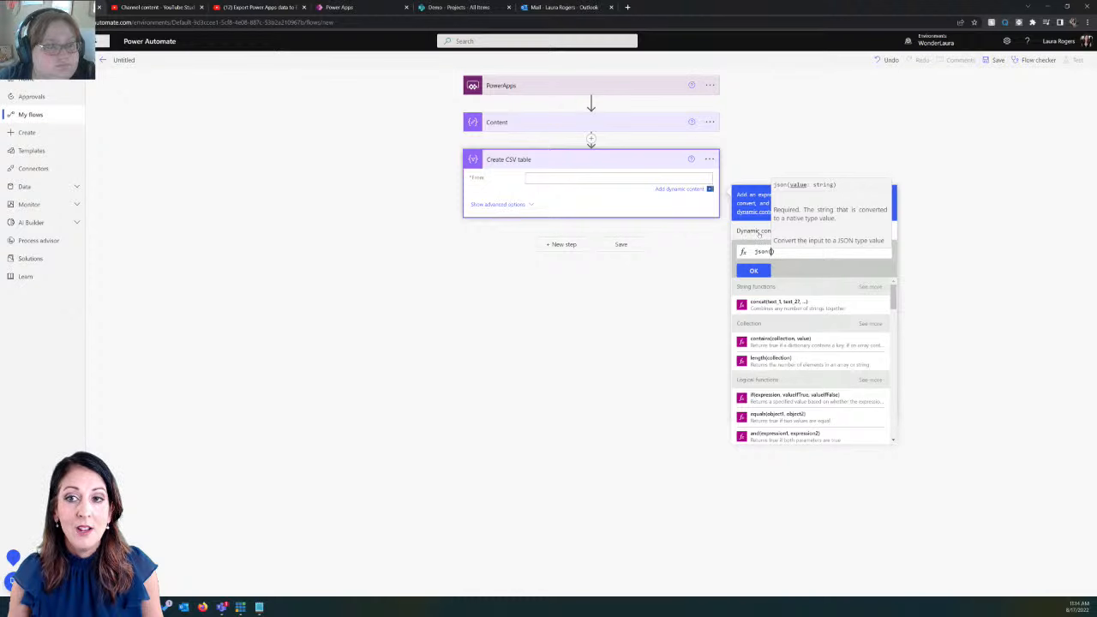
left_click(758, 231)
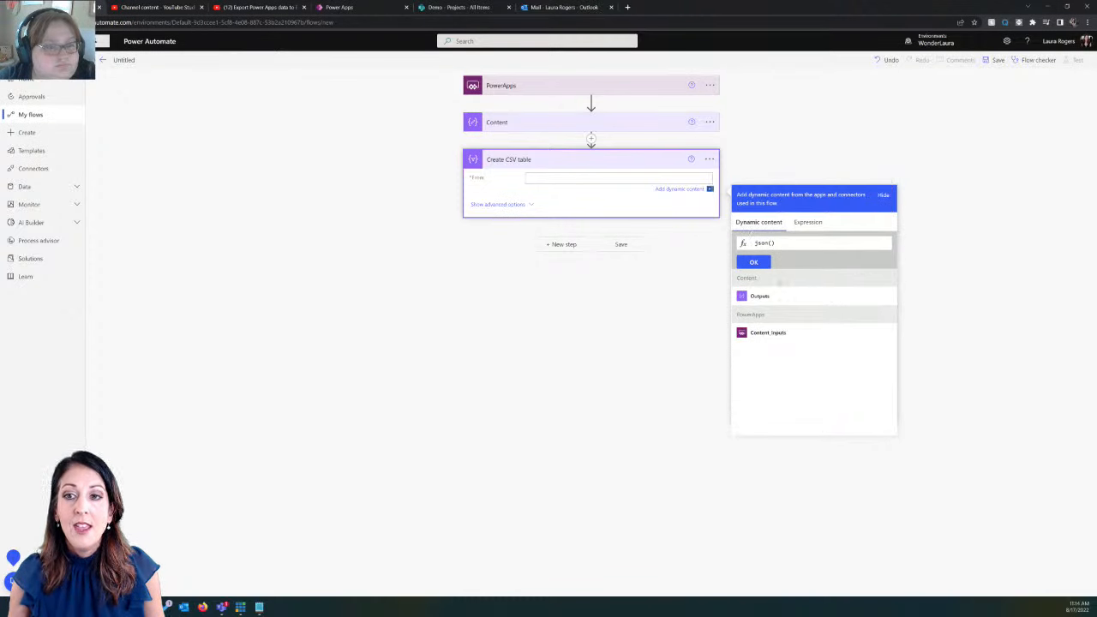
left_click(760, 296)
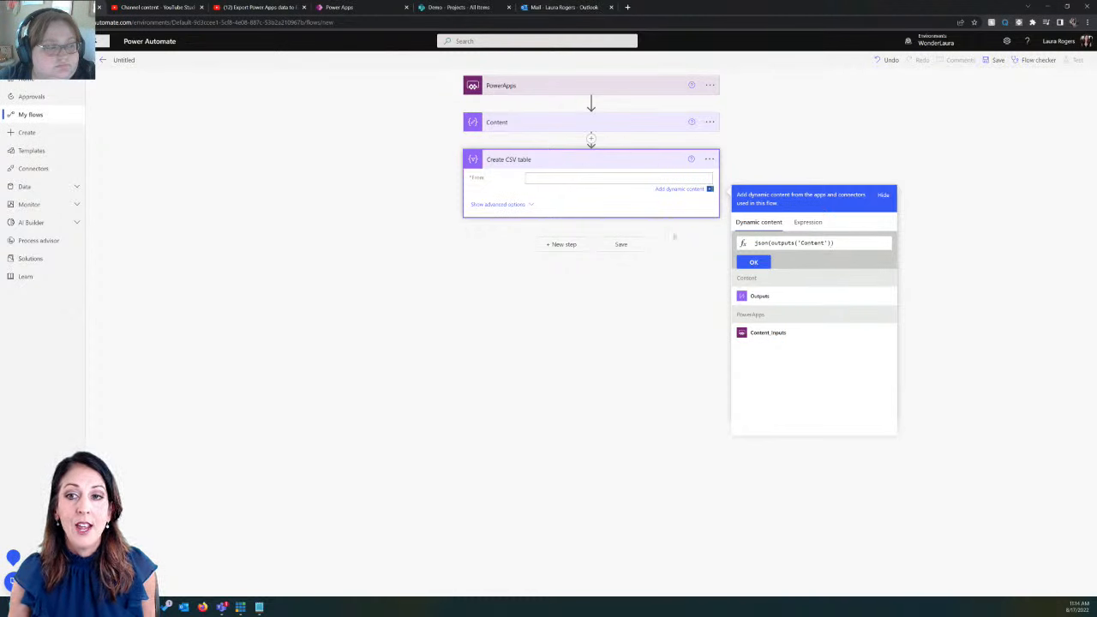
left_click(756, 263)
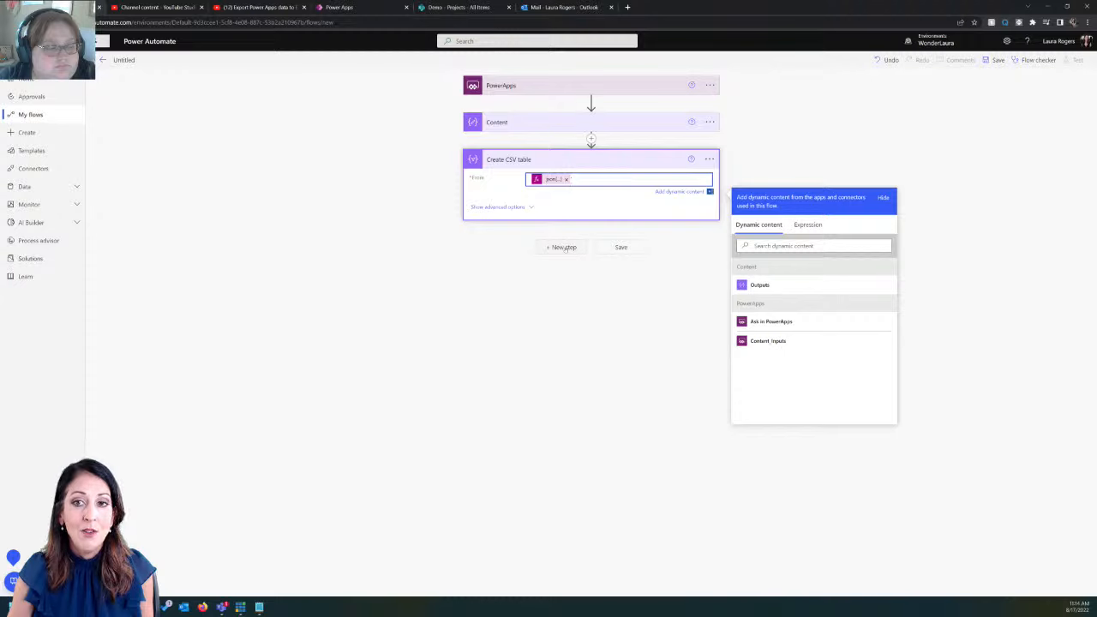
Add the Office 365 Outlook Send an email (V2) action after Create CSV table
left_click(564, 246)
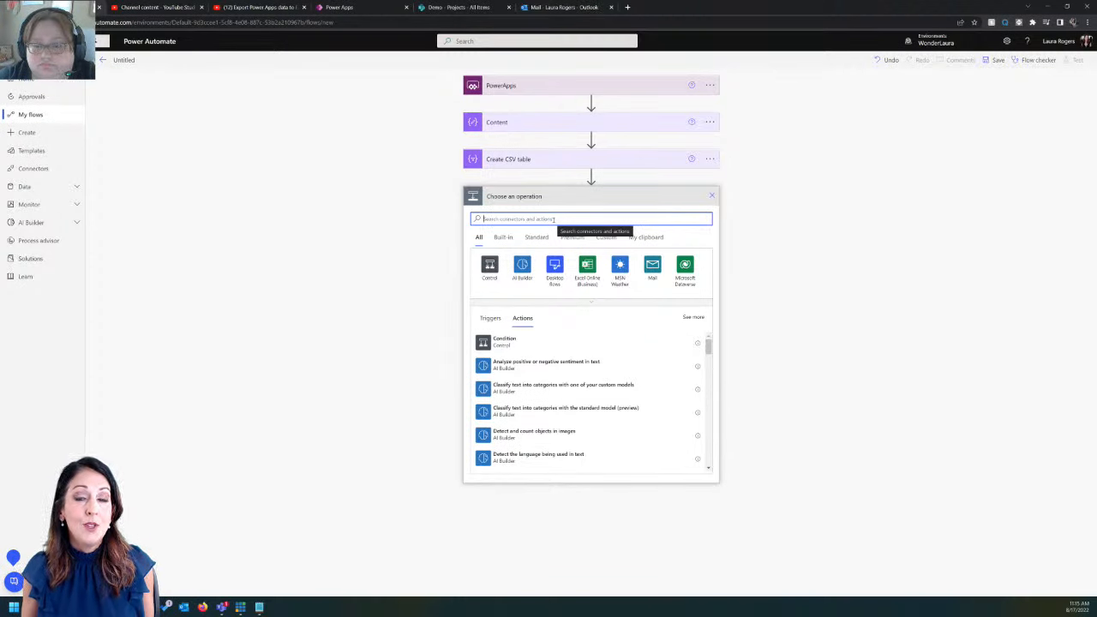
type("enail")
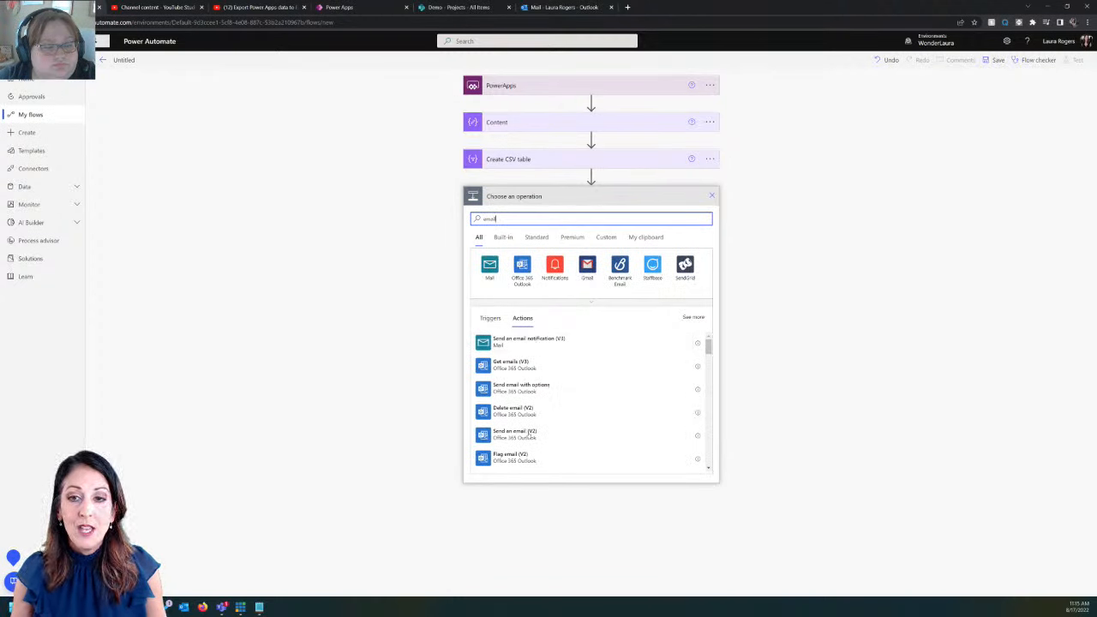
left_click(514, 433)
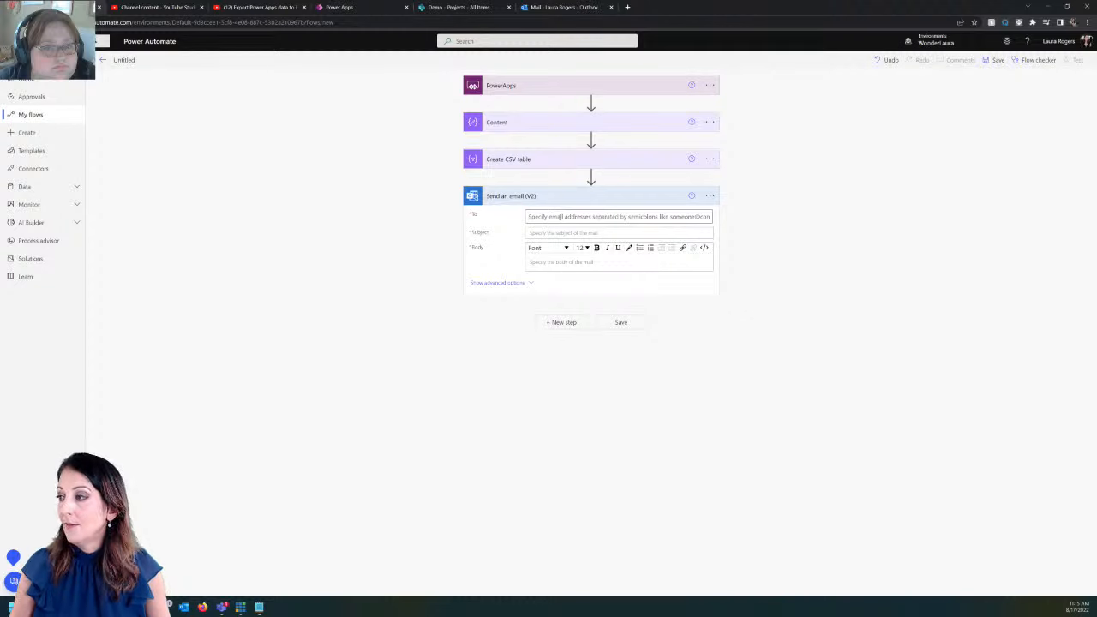
Pick the email recipient from Suggested People and set Subject and Body to 'test'
left_click(560, 217)
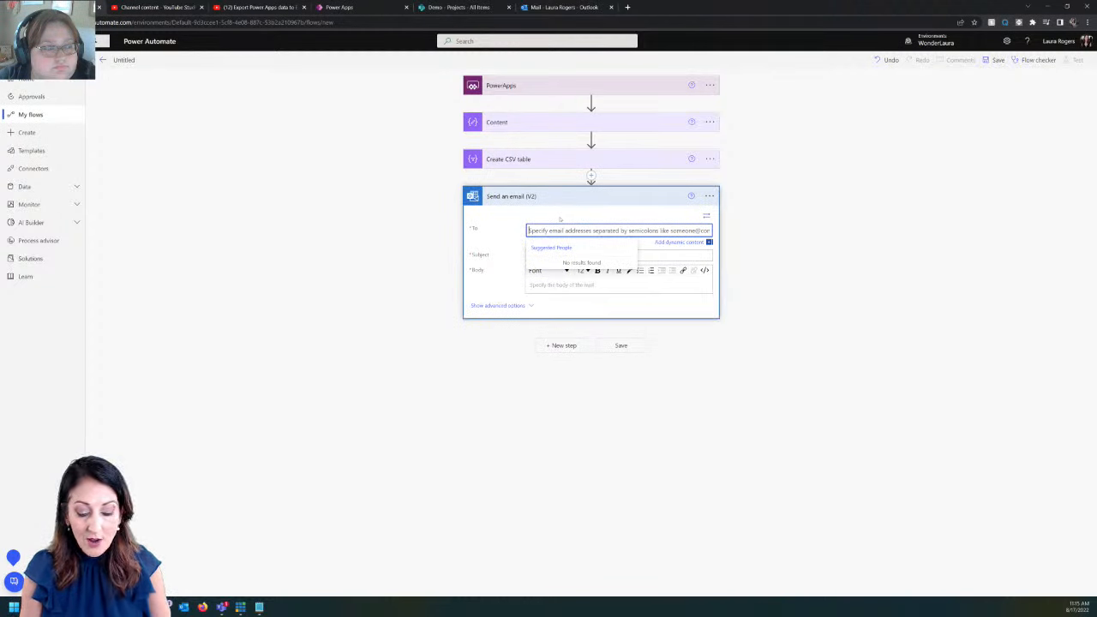
type("admin")
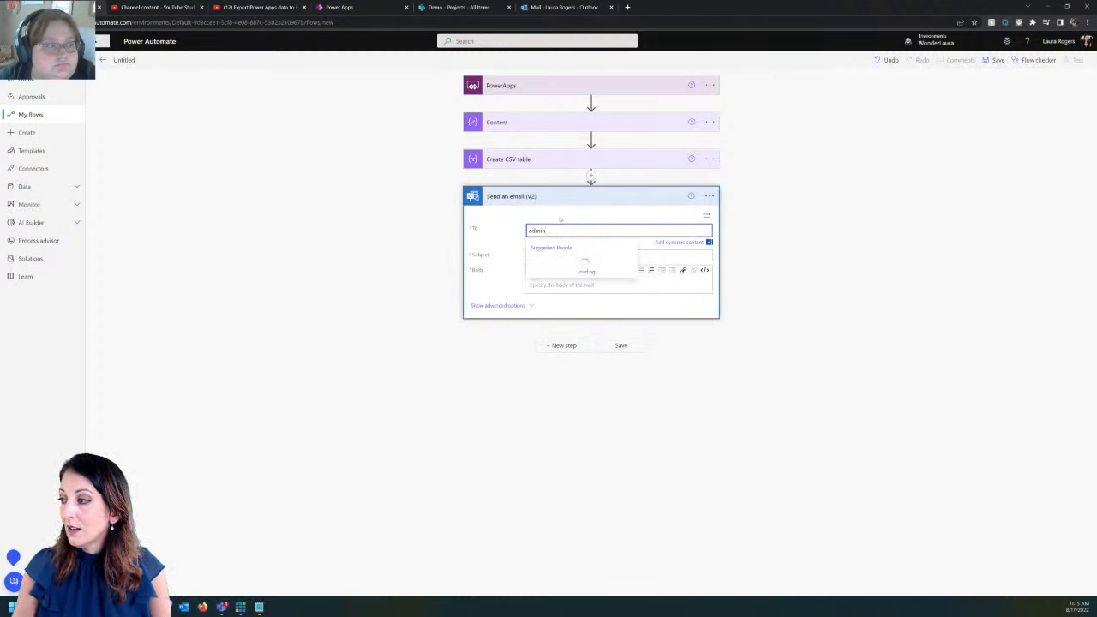
left_click(564, 265)
left_click(574, 254)
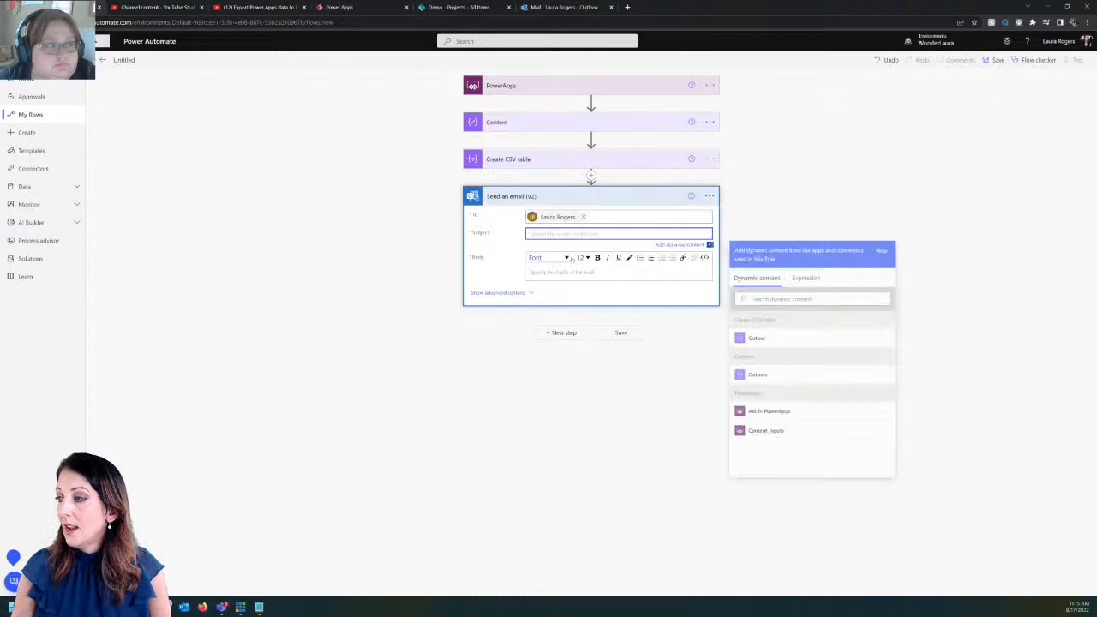
type("test")
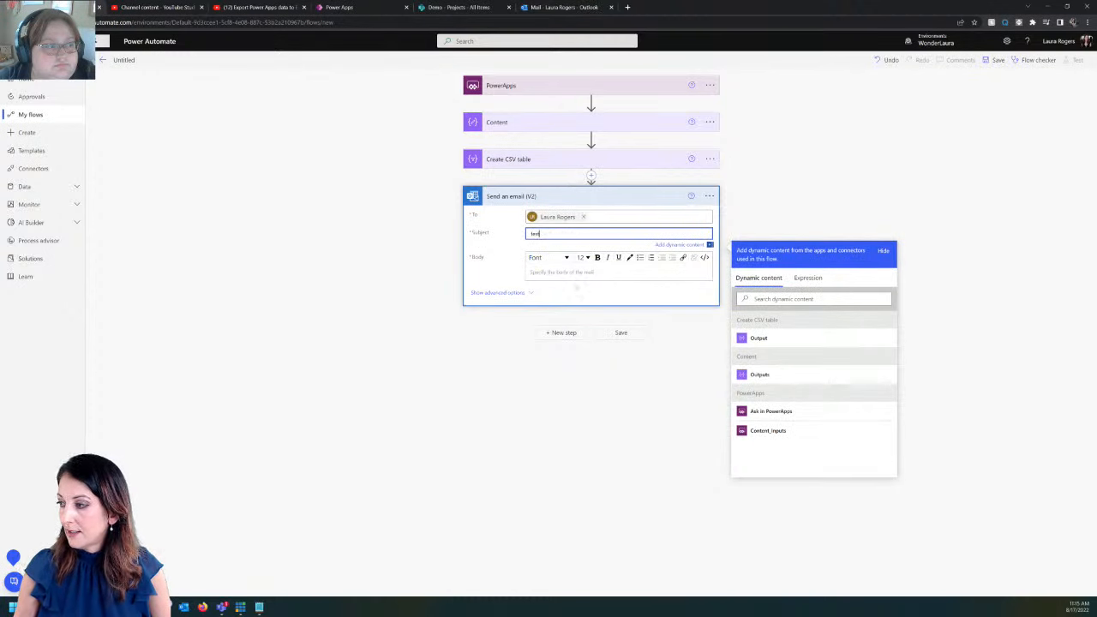
type("test")
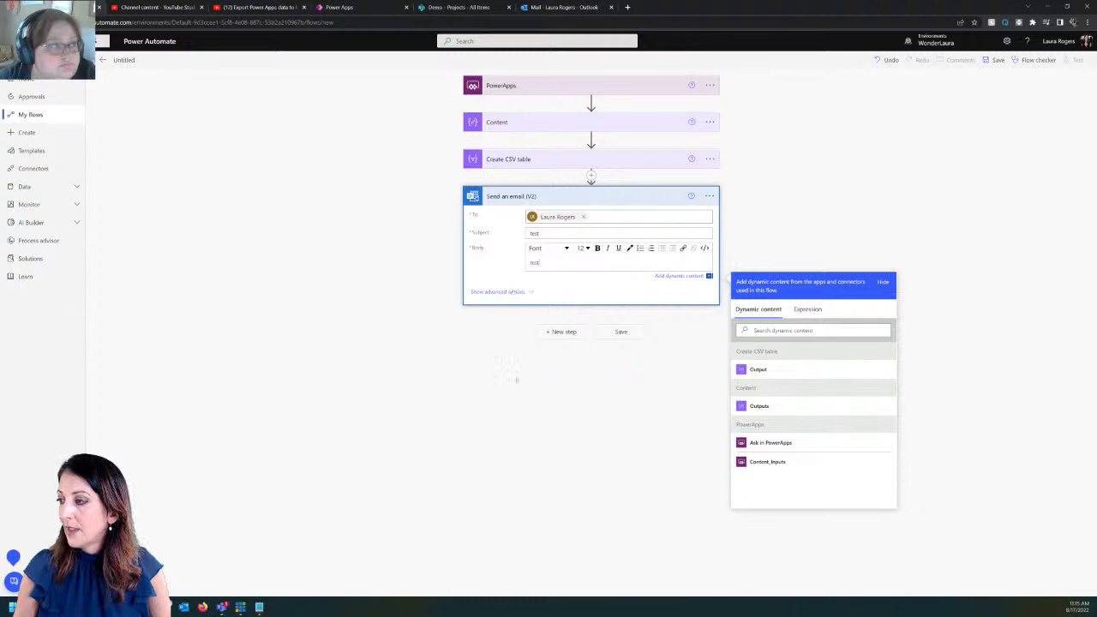
left_click(497, 291)
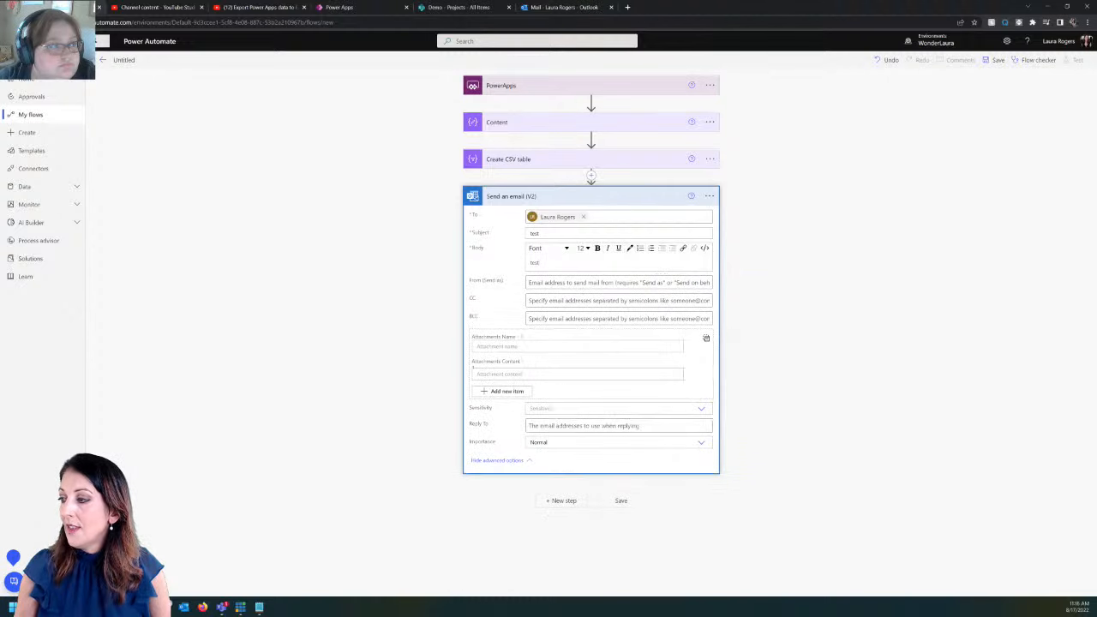
Attach testfile.csv to the email, using the Create CSV table Output as its content
left_click(548, 343)
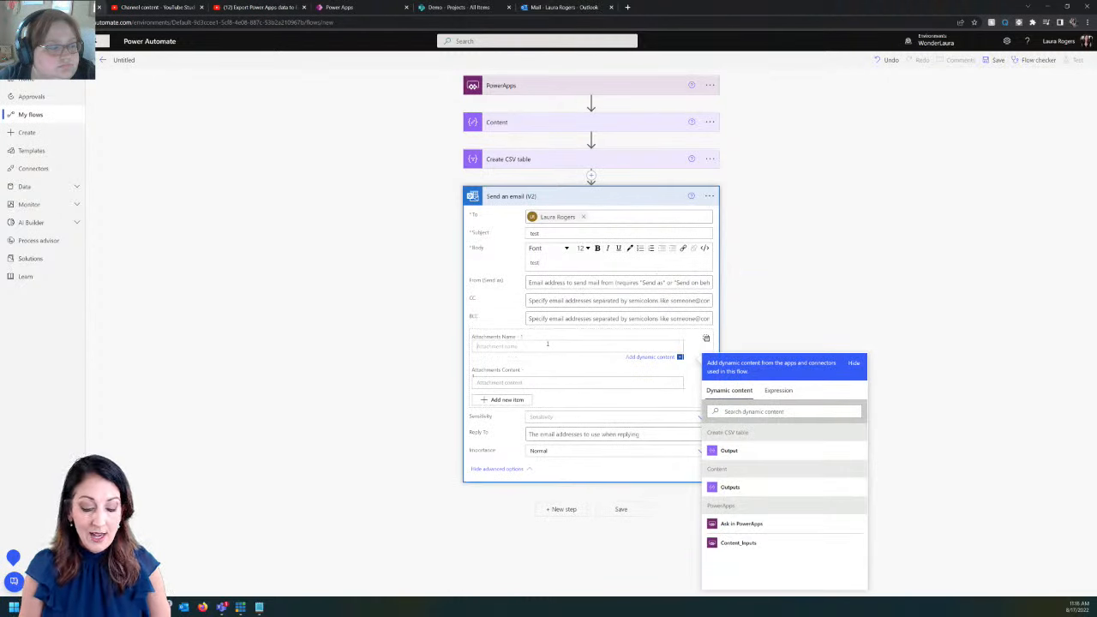
type("testfile.")
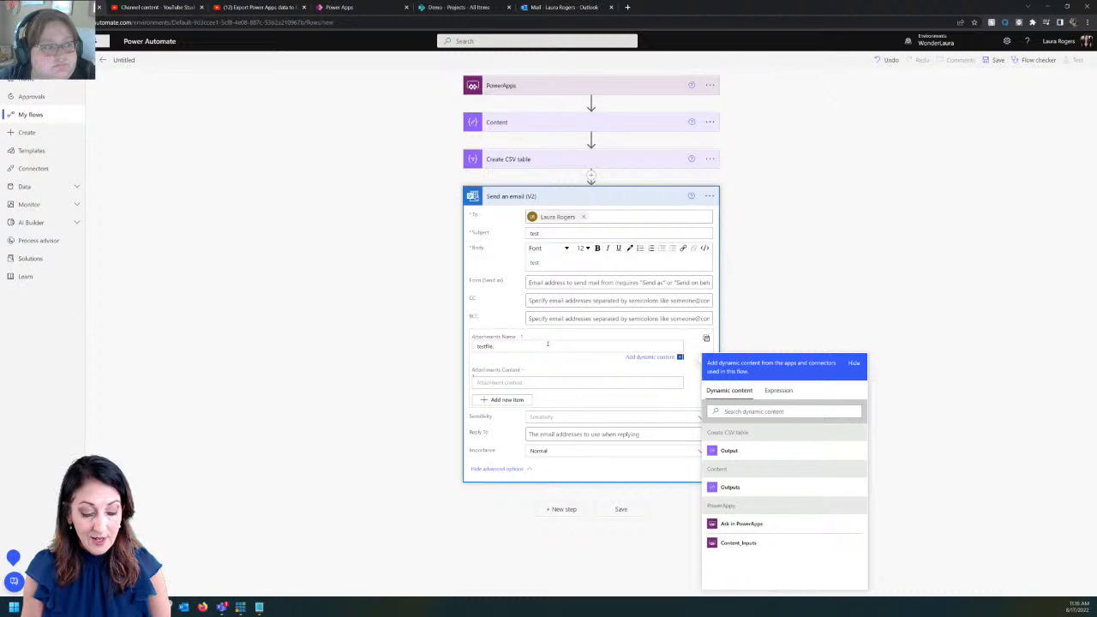
type("csv")
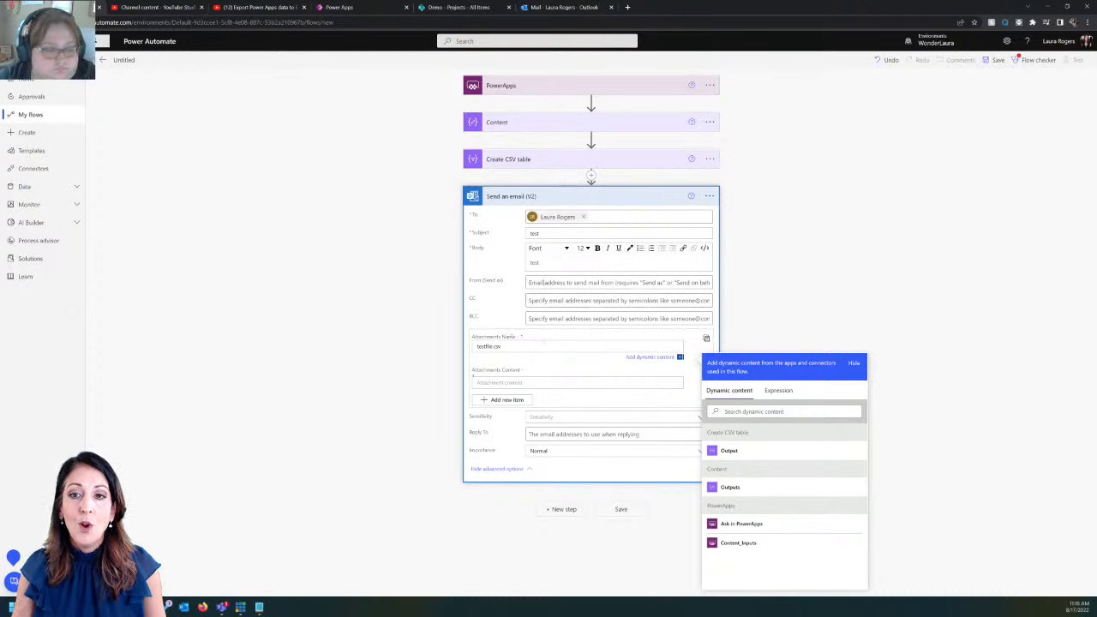
left_click(591, 383)
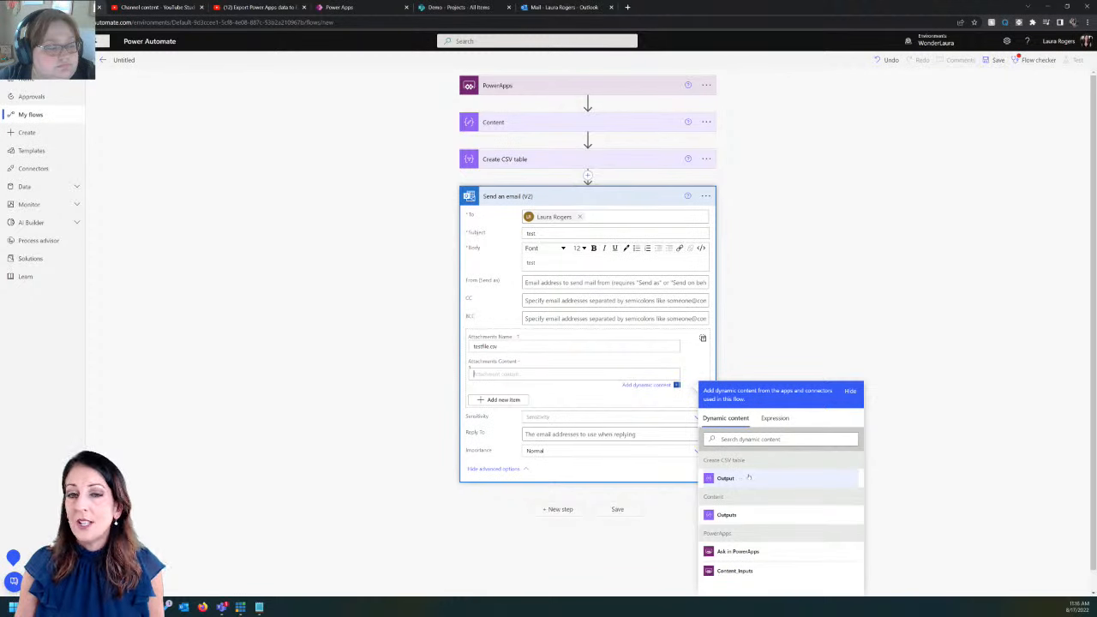
key("ctrl+plus")
key("ctrl+plus")
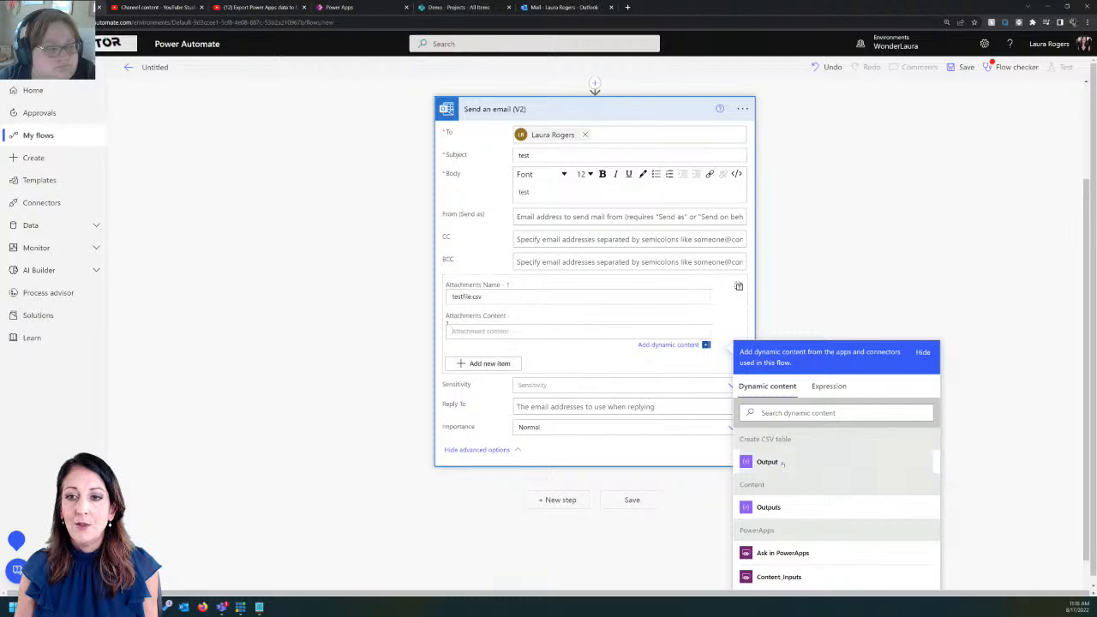
left_click(781, 463)
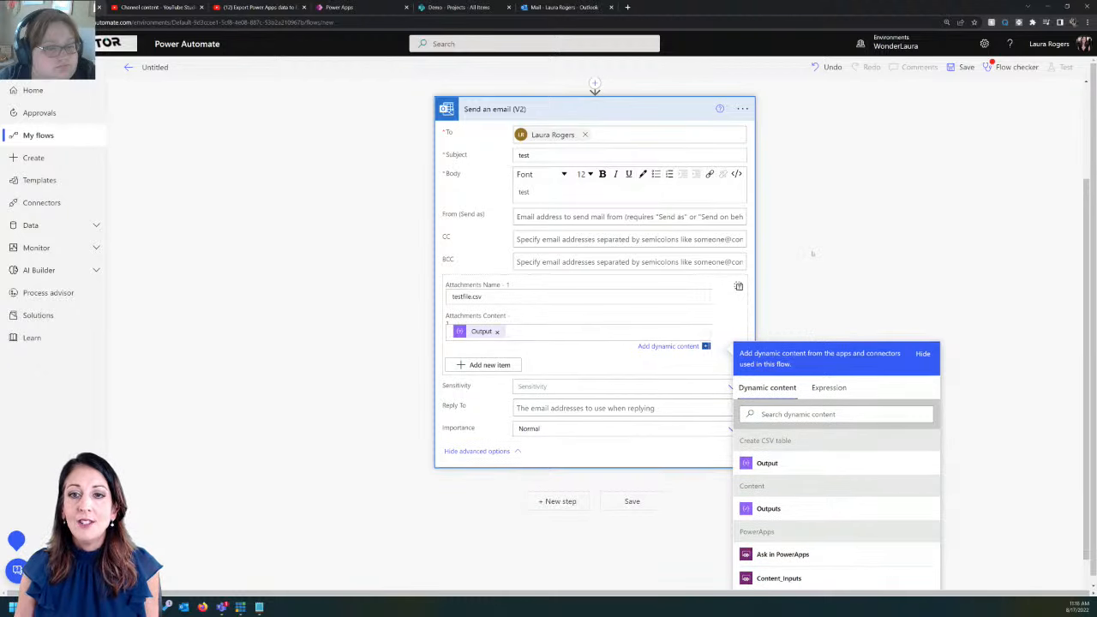
left_click(812, 255)
scroll(767, 345, "up", 1)
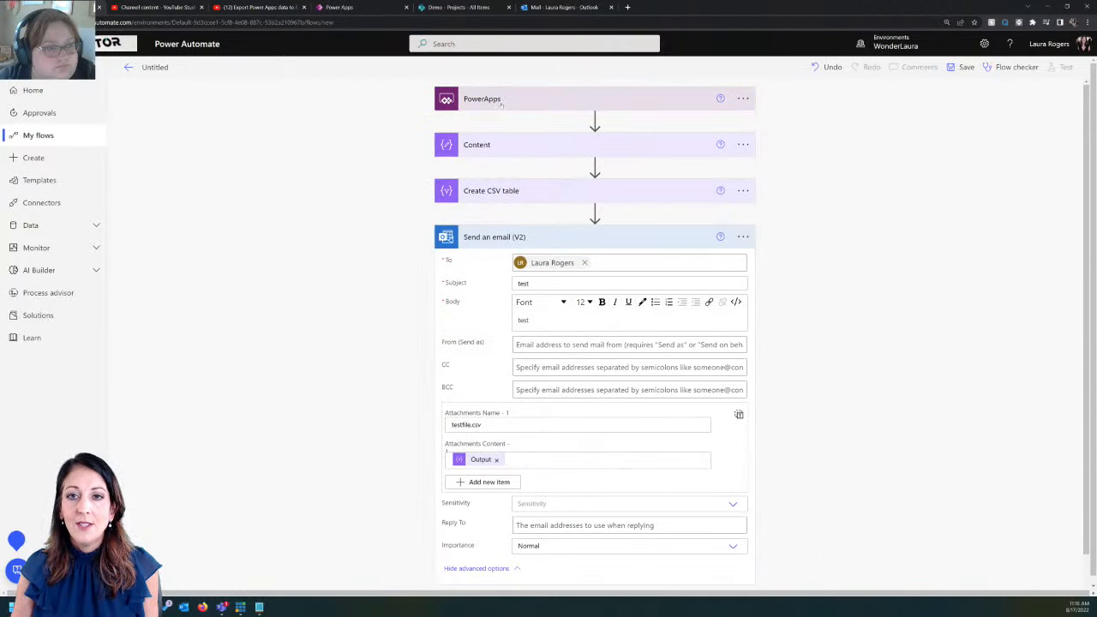